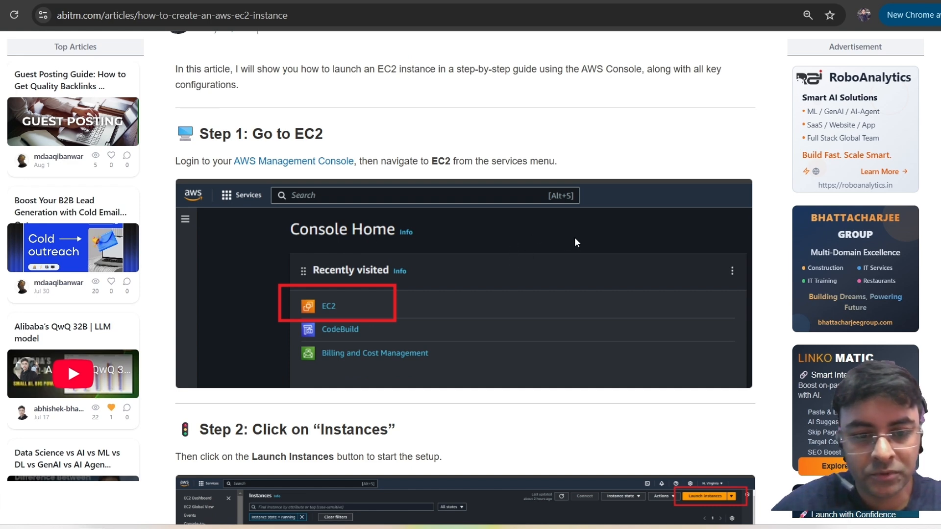
{"action": "scroll", "coordinate": [571, 235], "scroll_direction": "up", "scroll_amount": 3}
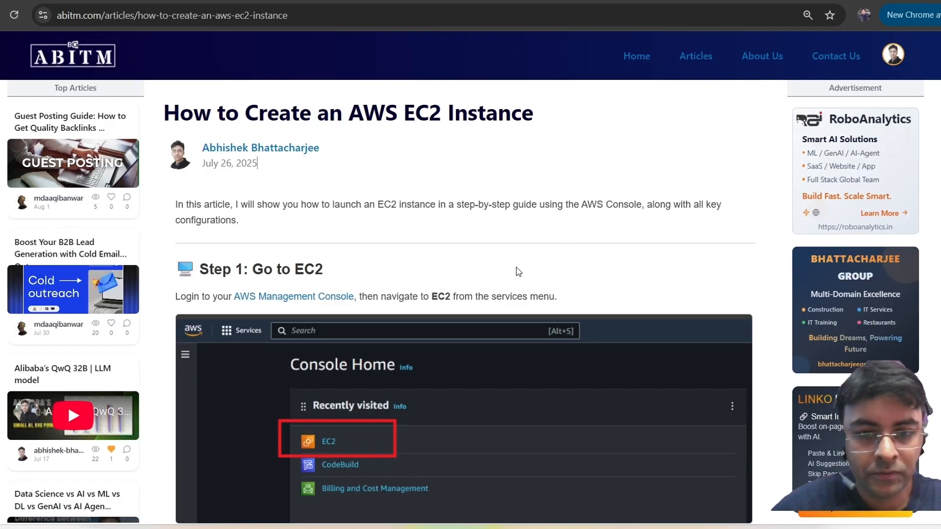
{"action": "scroll", "coordinate": [512, 217], "scroll_direction": "down", "scroll_amount": 3}
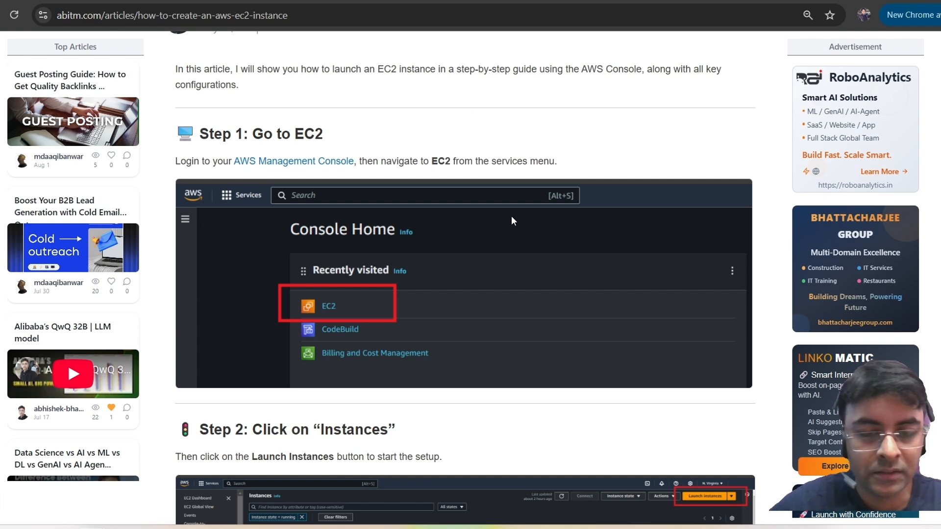
{"action": "scroll", "coordinate": [510, 215], "scroll_direction": "up", "scroll_amount": 2}
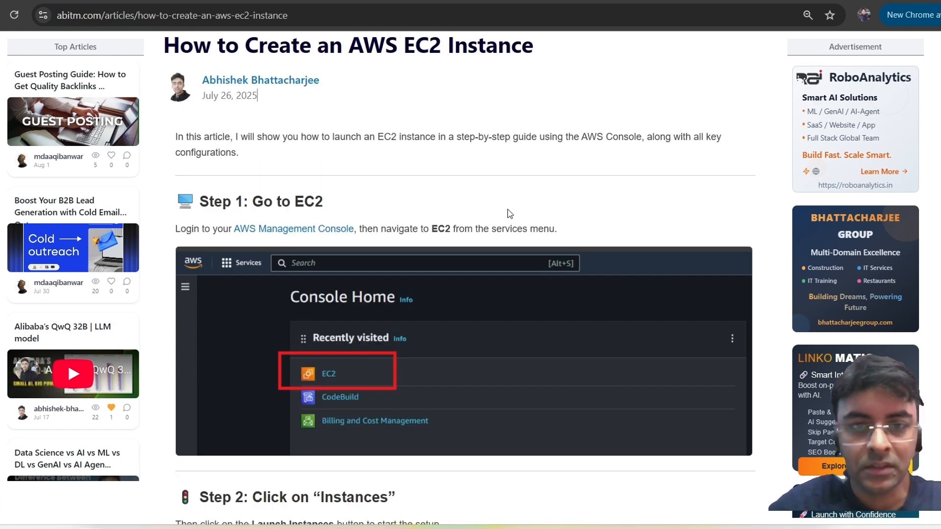
{"action": "scroll", "coordinate": [510, 213], "scroll_direction": "up", "scroll_amount": 2}
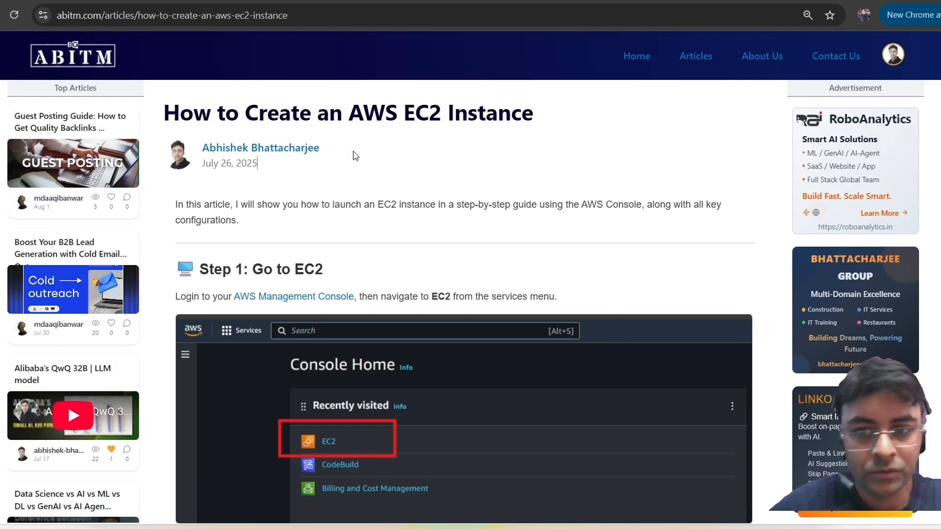
{"action": "scroll", "coordinate": [368, 202], "scroll_direction": "down", "scroll_amount": 3}
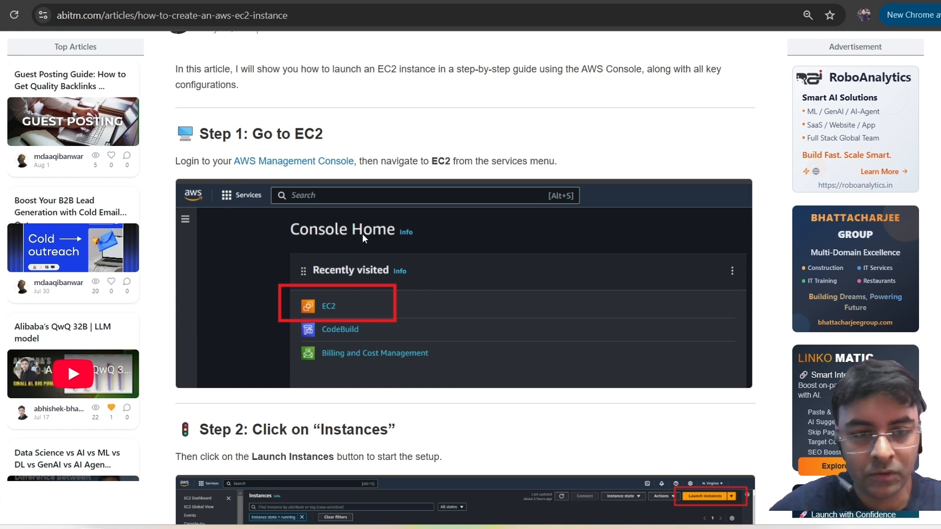
Step: Switch to the AWS console, search its services for EC2 and open the EC2 service
{"action": "left_click", "coordinate": [147, 1]}
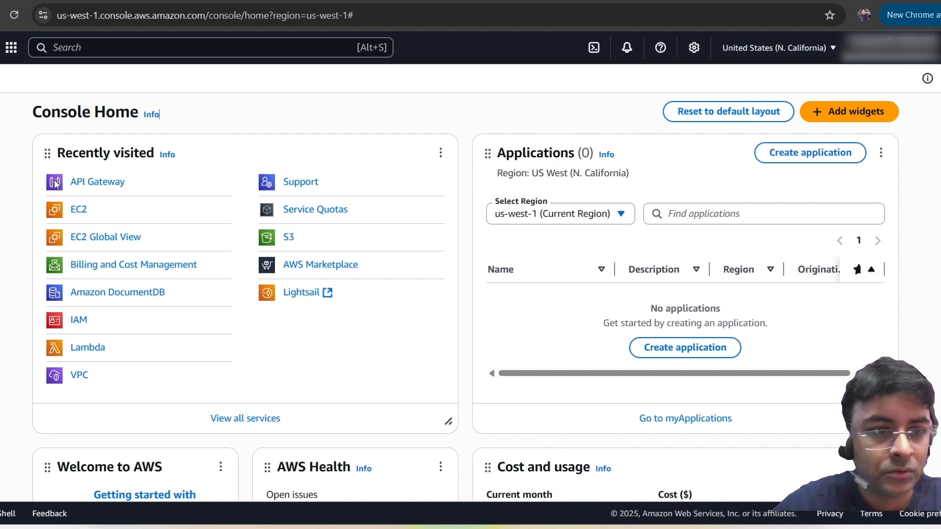
{"action": "left_click_drag", "start_coordinate": [32, 153], "coordinate": [386, 382]}
{"action": "left_click", "coordinate": [353, 339]}
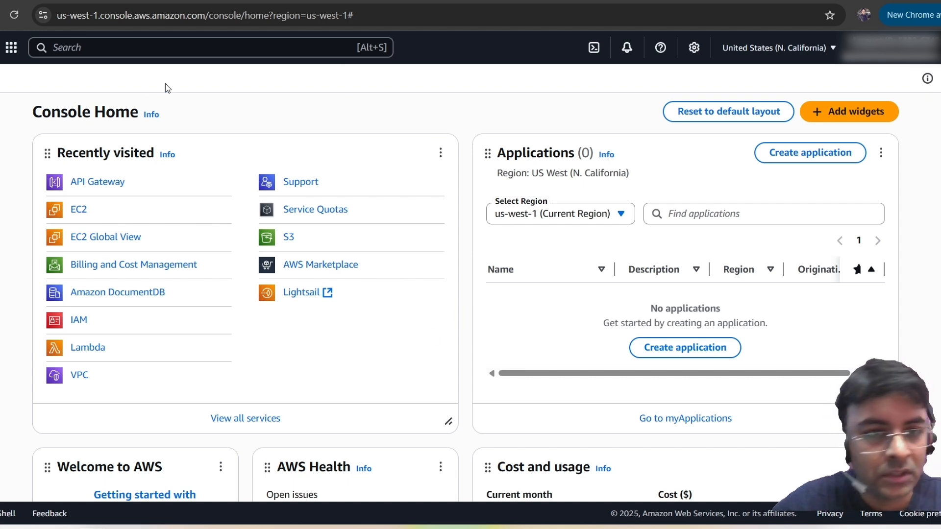
{"action": "left_click", "coordinate": [114, 45]}
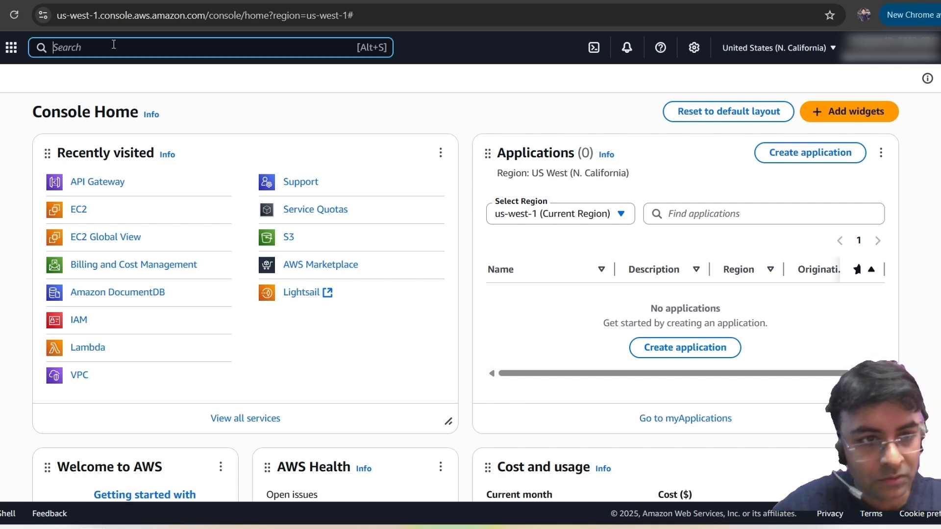
{"action": "type", "text": "EC2"}
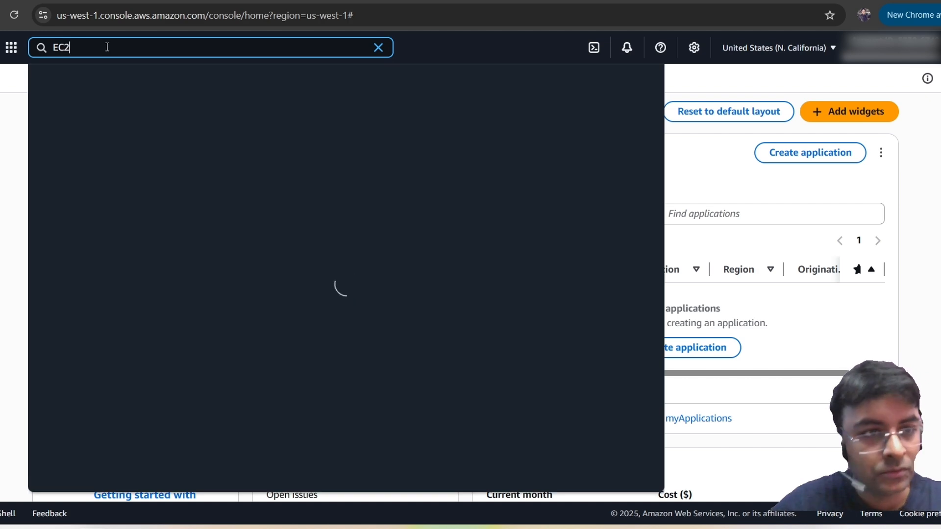
{"action": "mouse_move", "coordinate": [243, 122]}
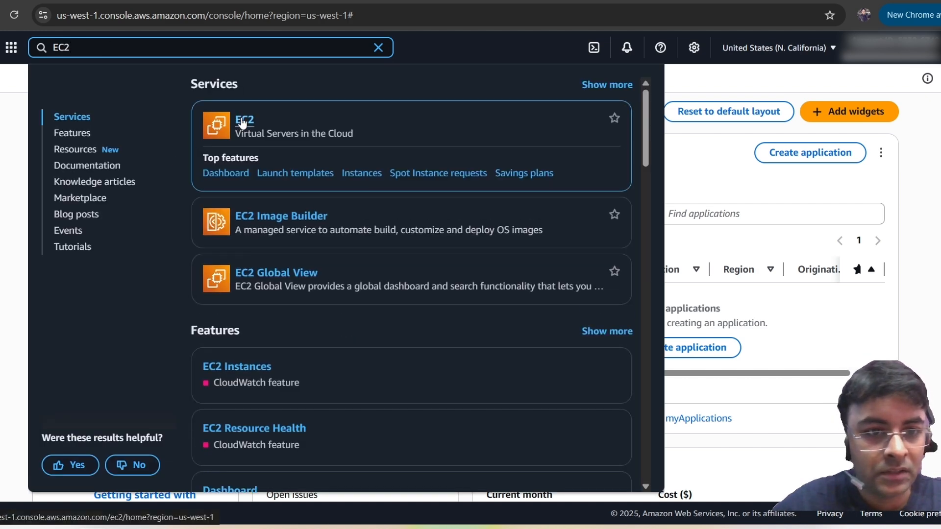
{"action": "left_click", "coordinate": [248, 122]}
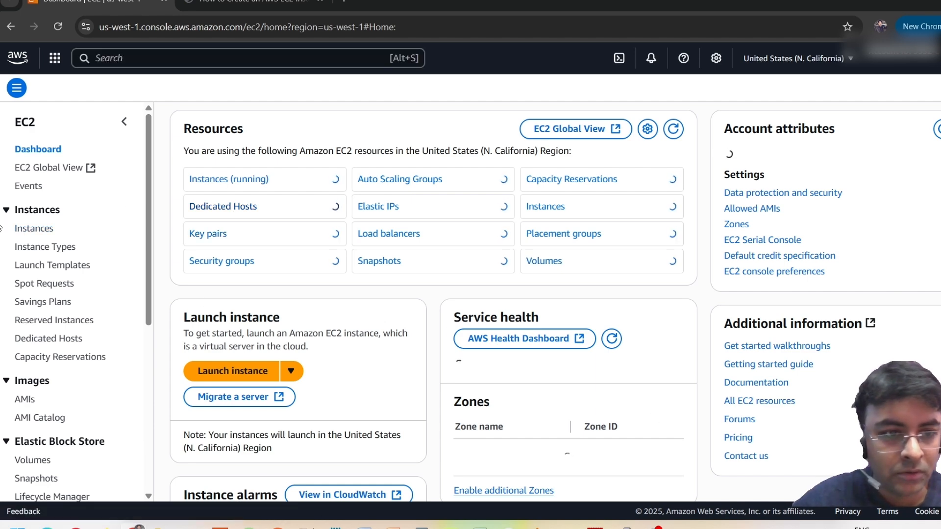
Step: Start launching a new instance from the EC2 Instances list and name it "test server"
{"action": "left_click", "coordinate": [46, 235]}
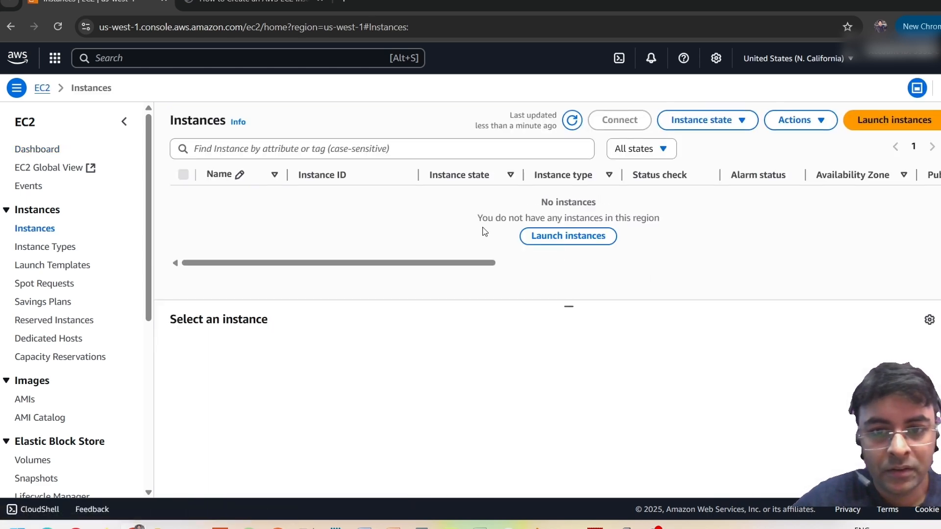
{"action": "left_click", "coordinate": [895, 128]}
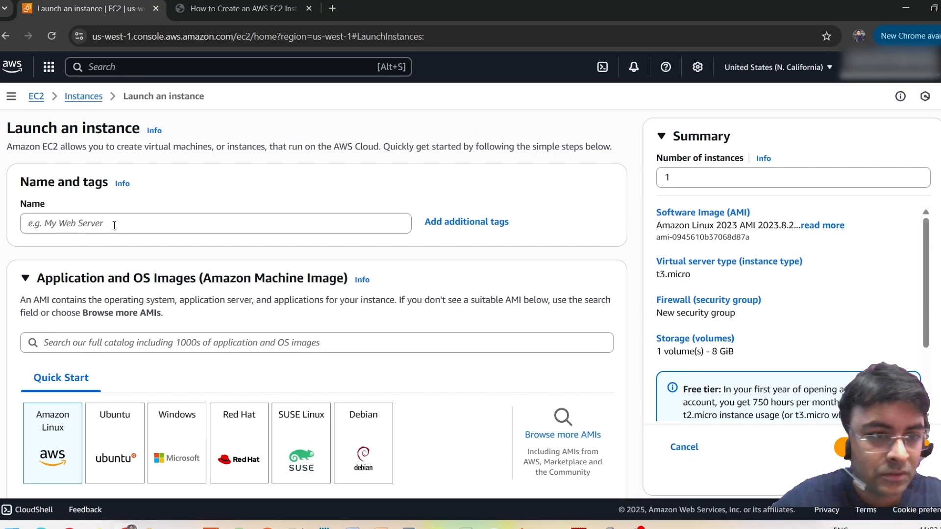
{"action": "left_click", "coordinate": [137, 221]}
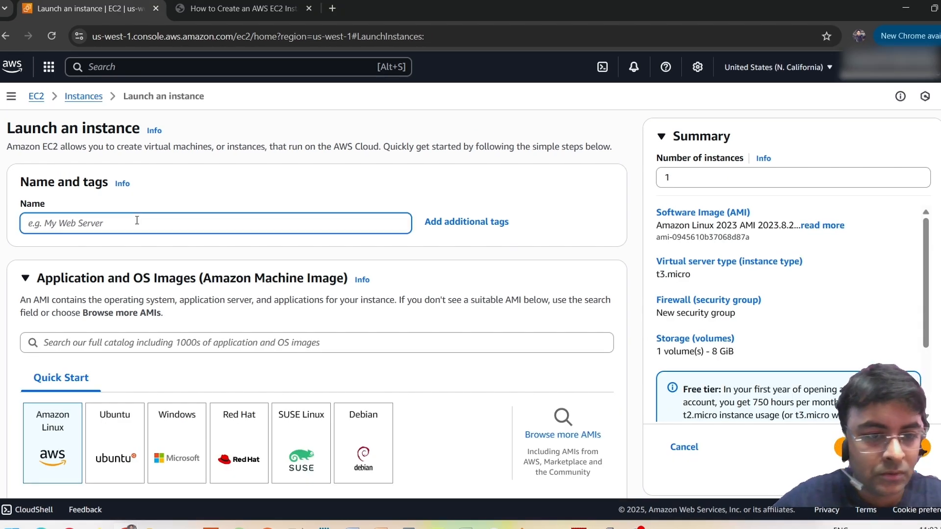
{"action": "type", "text": "test"}
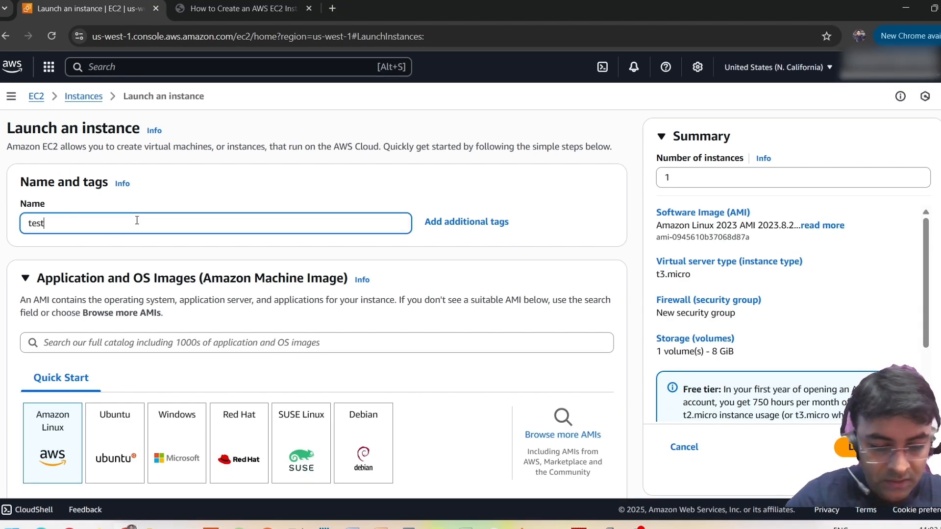
{"action": "type", "text": " server"}
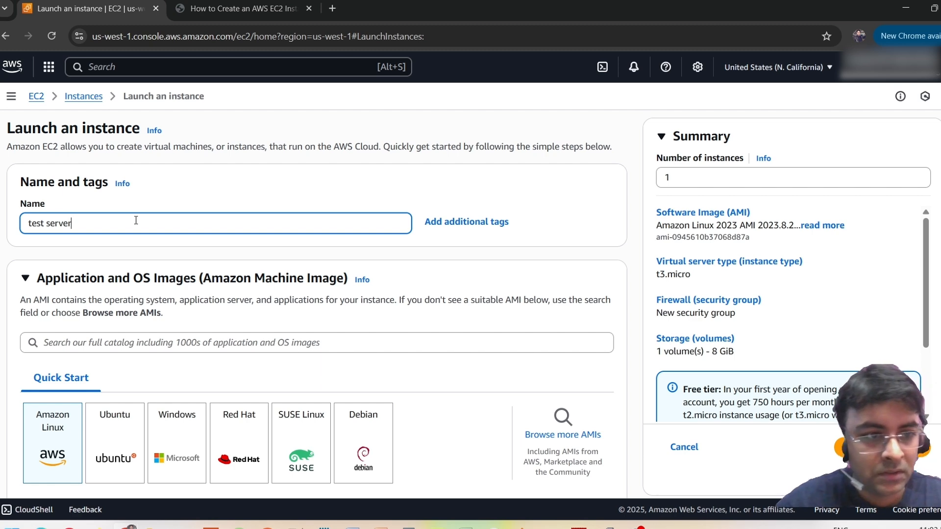
Step: Select Ubuntu as the operating system image for the instance
{"action": "scroll", "coordinate": [113, 343], "scroll_direction": "down", "scroll_amount": 1}
{"action": "left_click", "coordinate": [109, 375]}
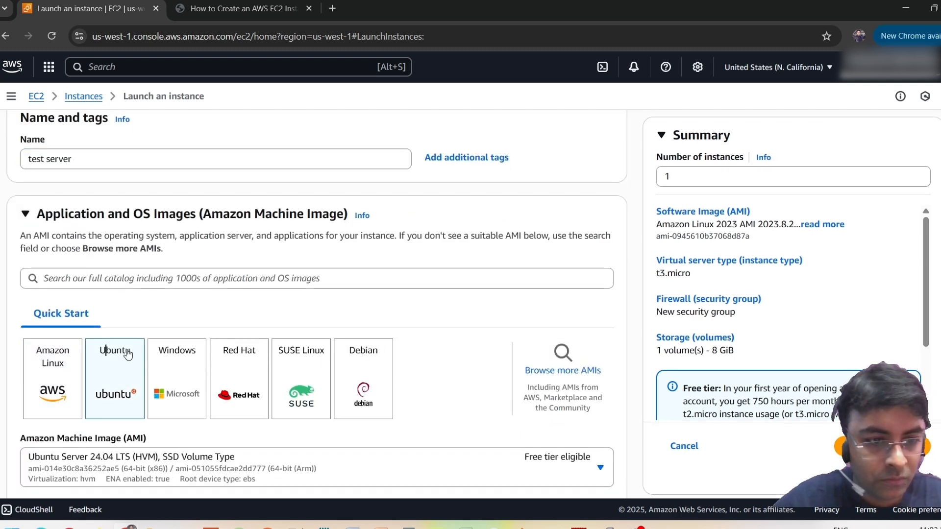
{"action": "scroll", "coordinate": [201, 287], "scroll_direction": "down", "scroll_amount": 1}
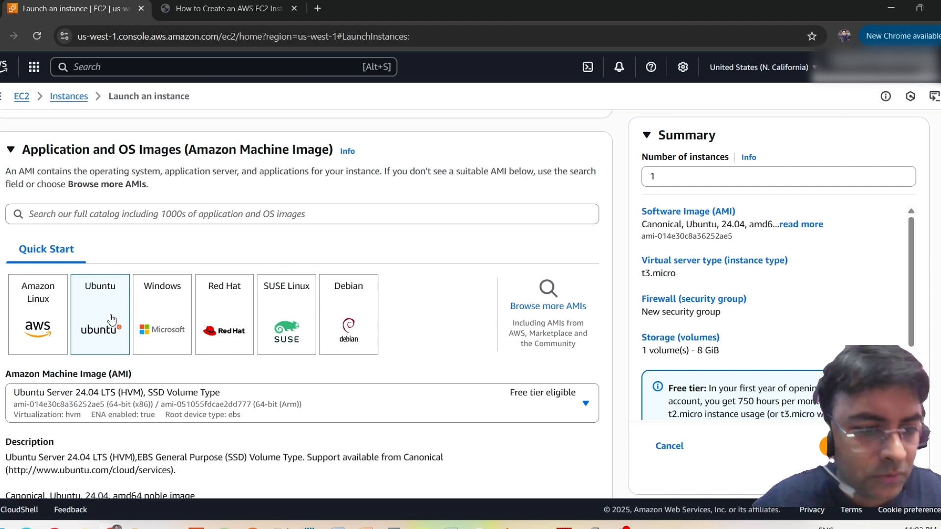
Step: Look through the available Ubuntu machine images and choose Ubuntu Server 24.04 LTS (HVM), SSD Volume Type
{"action": "scroll", "coordinate": [109, 333], "scroll_direction": "down", "scroll_amount": 3}
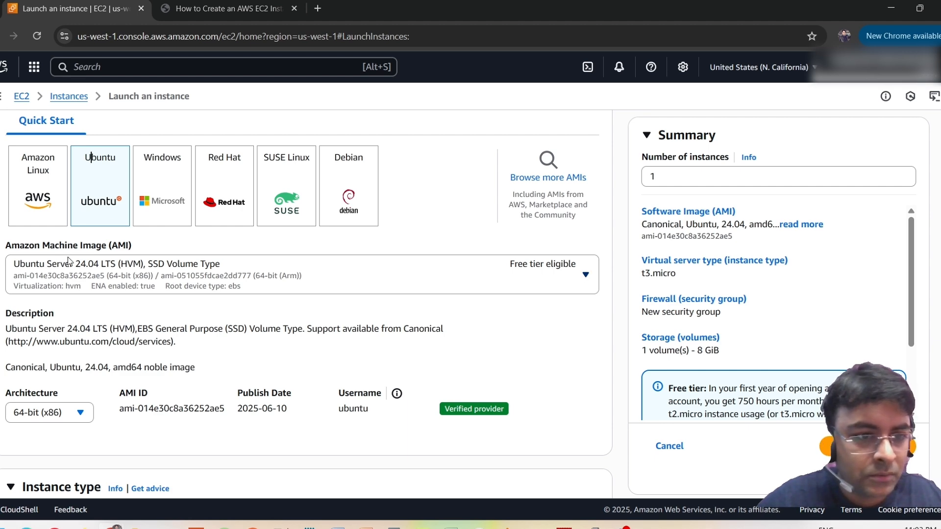
{"action": "left_click", "coordinate": [584, 274]}
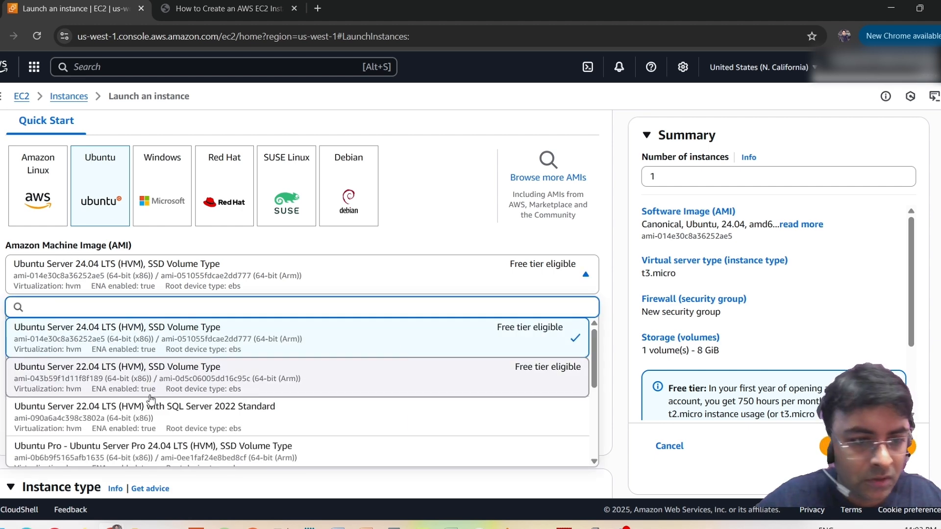
{"action": "scroll", "coordinate": [255, 393], "scroll_direction": "down", "scroll_amount": 5}
{"action": "scroll", "coordinate": [255, 392], "scroll_direction": "up", "scroll_amount": 5}
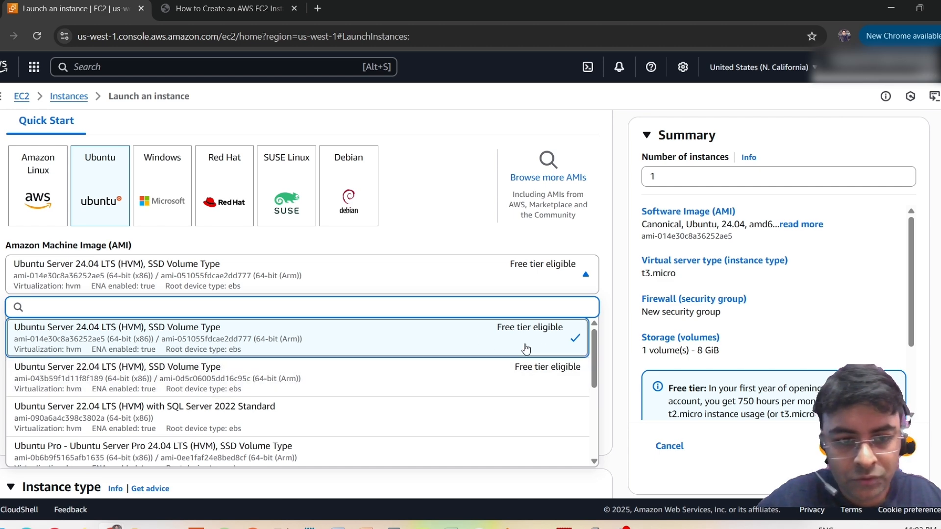
{"action": "scroll", "coordinate": [300, 393], "scroll_direction": "down", "scroll_amount": 3}
{"action": "scroll", "coordinate": [300, 390], "scroll_direction": "up", "scroll_amount": 3}
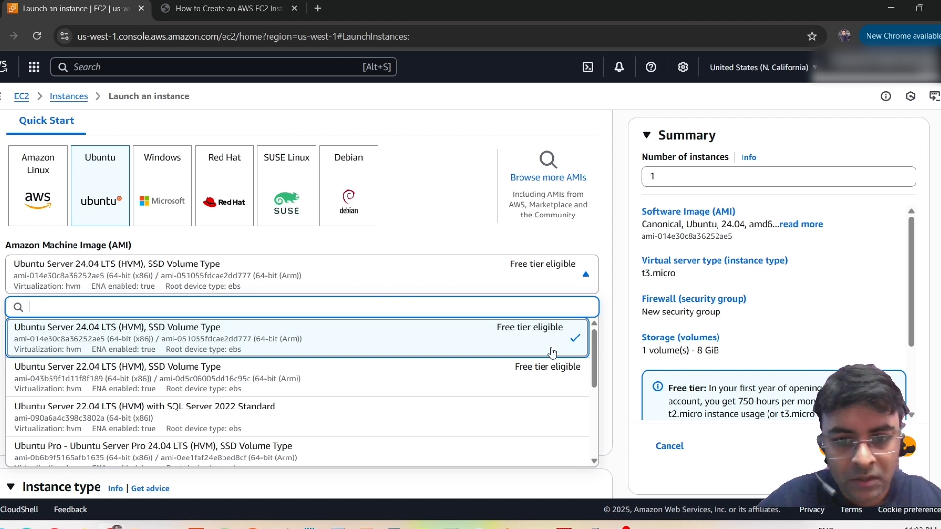
{"action": "scroll", "coordinate": [424, 343], "scroll_direction": "up", "scroll_amount": 2}
{"action": "scroll", "coordinate": [375, 329], "scroll_direction": "down", "scroll_amount": 4}
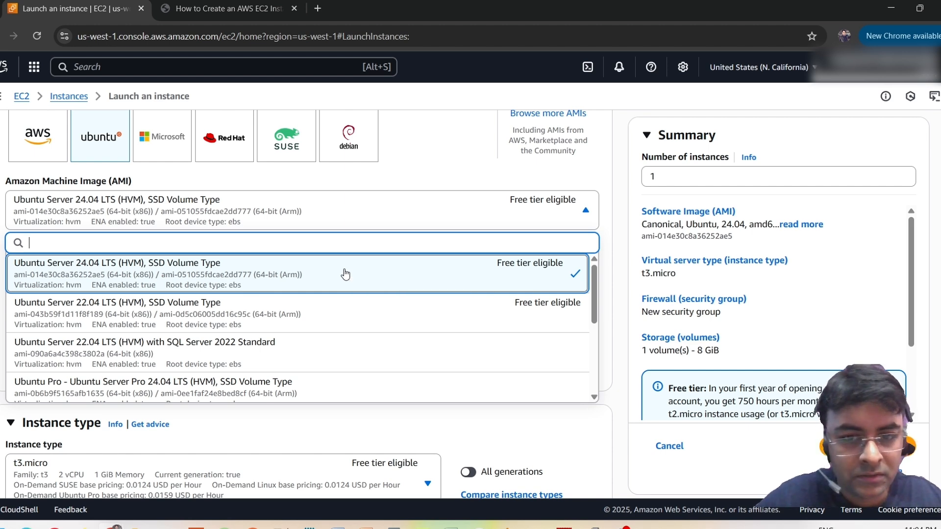
{"action": "left_click", "coordinate": [286, 276]}
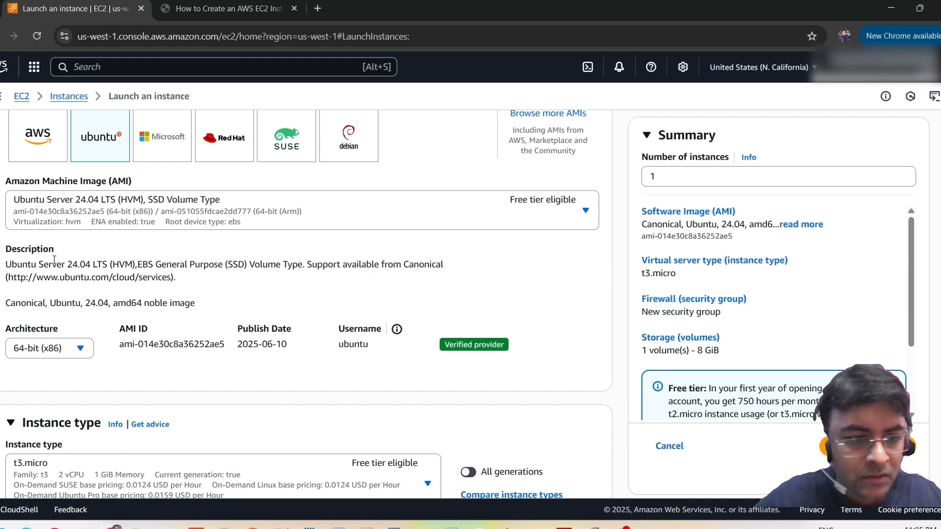
Step: Compare the available instance types and set the instance type to t2.nano
{"action": "scroll", "coordinate": [54, 259], "scroll_direction": "down", "scroll_amount": 3}
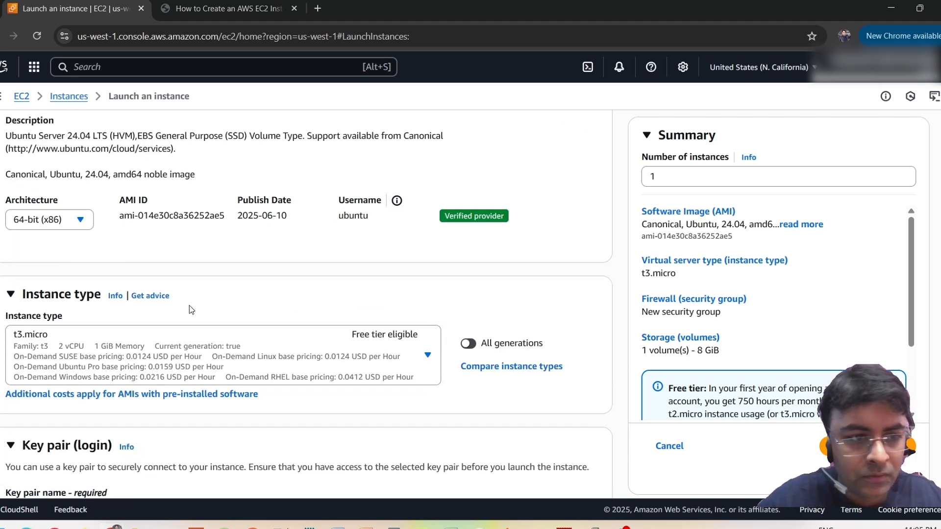
{"action": "scroll", "coordinate": [371, 323], "scroll_direction": "down", "scroll_amount": 2}
{"action": "left_click", "coordinate": [420, 293]}
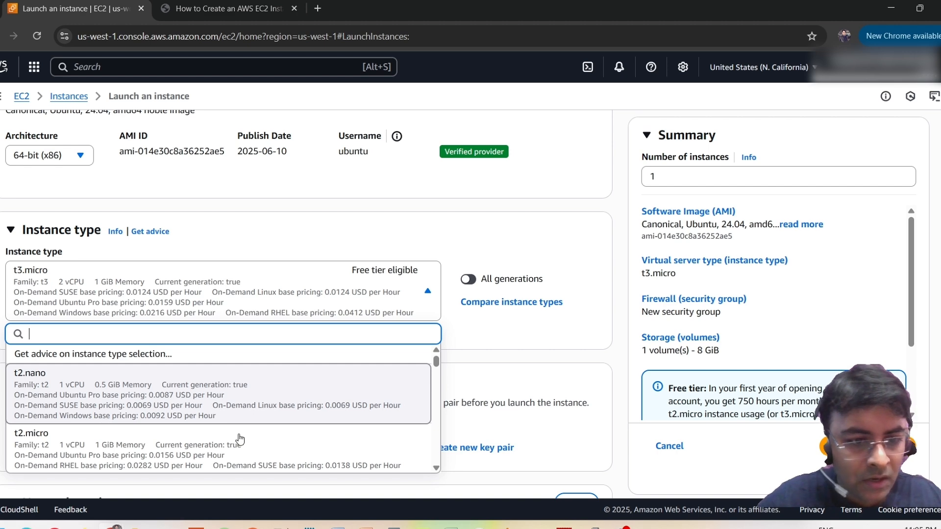
{"action": "scroll", "coordinate": [258, 412], "scroll_direction": "down", "scroll_amount": 2}
{"action": "scroll", "coordinate": [256, 403], "scroll_direction": "up", "scroll_amount": 2}
{"action": "scroll", "coordinate": [507, 251], "scroll_direction": "down", "scroll_amount": 2}
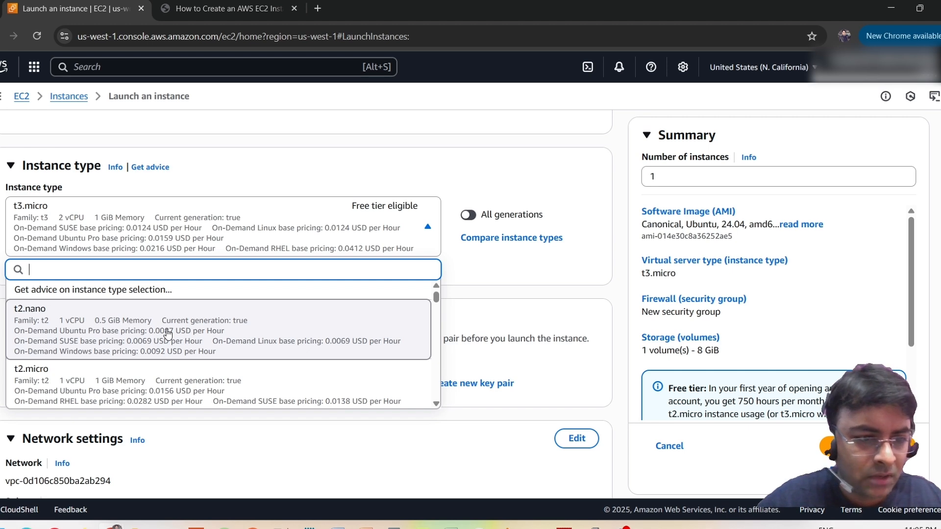
{"action": "scroll", "coordinate": [139, 371], "scroll_direction": "down", "scroll_amount": 1}
{"action": "scroll", "coordinate": [139, 371], "scroll_direction": "up", "scroll_amount": 1}
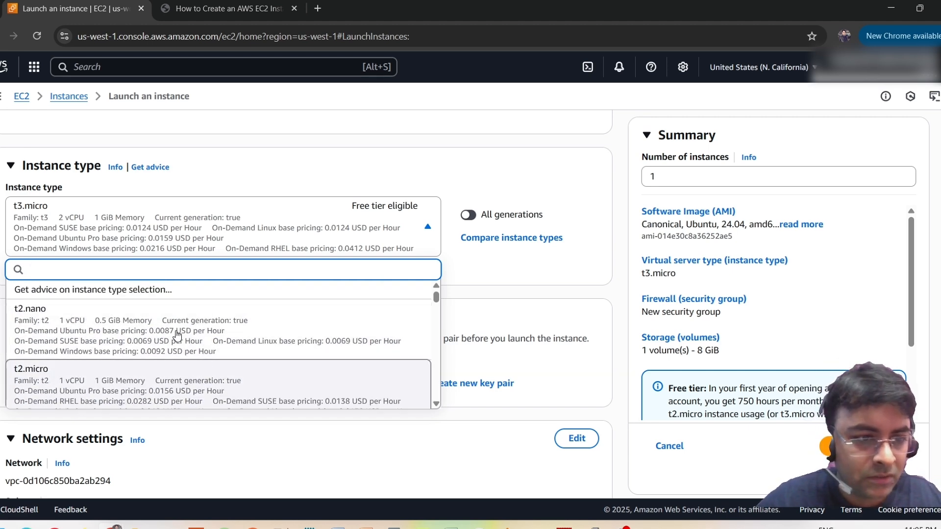
{"action": "scroll", "coordinate": [172, 354], "scroll_direction": "down", "scroll_amount": 1}
{"action": "scroll", "coordinate": [169, 349], "scroll_direction": "down", "scroll_amount": 3}
{"action": "scroll", "coordinate": [168, 347], "scroll_direction": "up", "scroll_amount": 3}
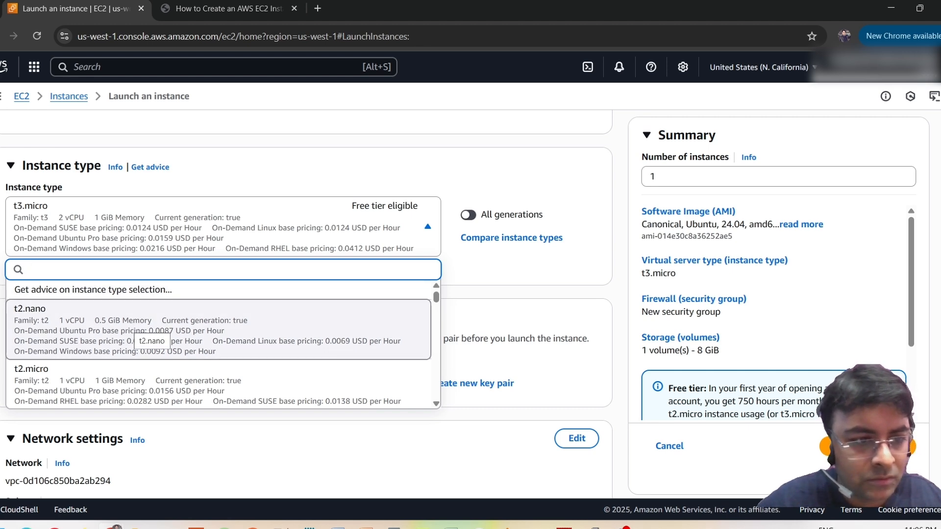
{"action": "left_click", "coordinate": [142, 333]}
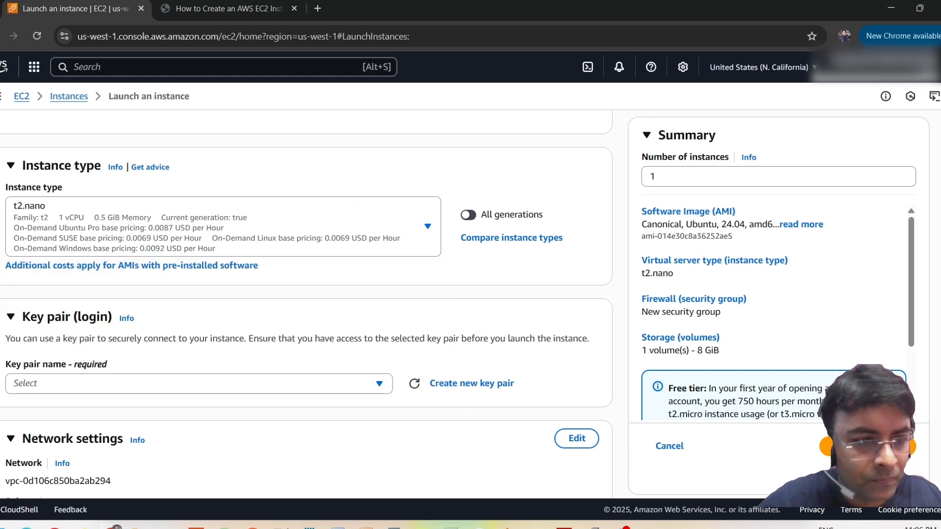
Step: Create a new RSA key pair named "testkeypair" with the private key file in .ppk format
{"action": "scroll", "coordinate": [41, 301], "scroll_direction": "down", "scroll_amount": 3}
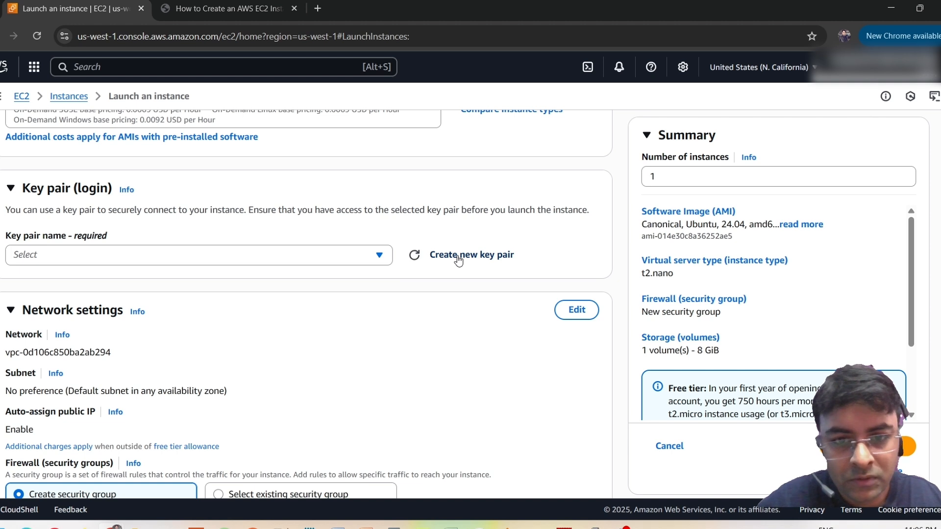
{"action": "left_click", "coordinate": [369, 256]}
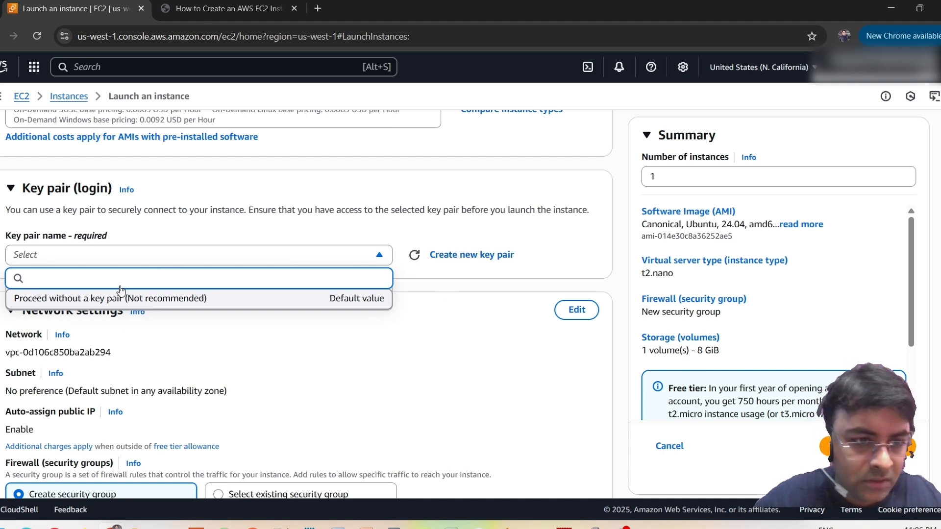
{"action": "left_click", "coordinate": [475, 258]}
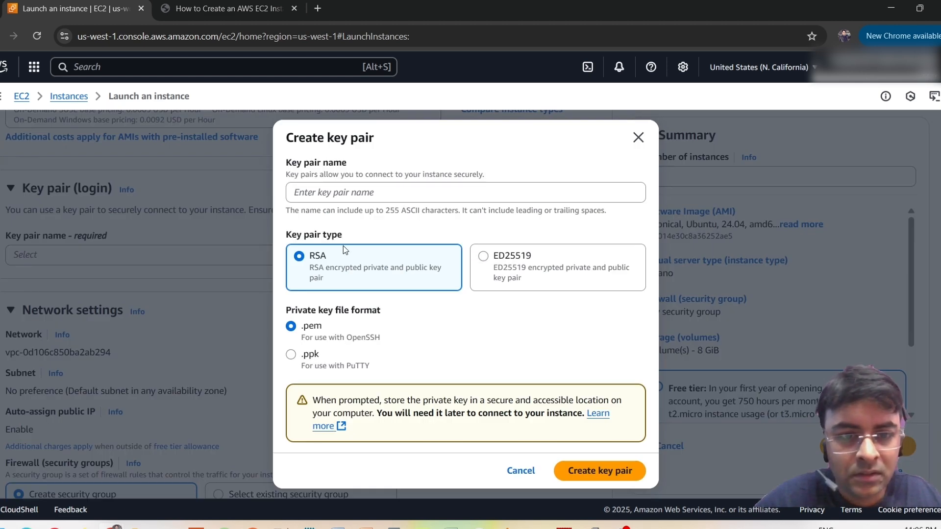
{"action": "left_click", "coordinate": [291, 356]}
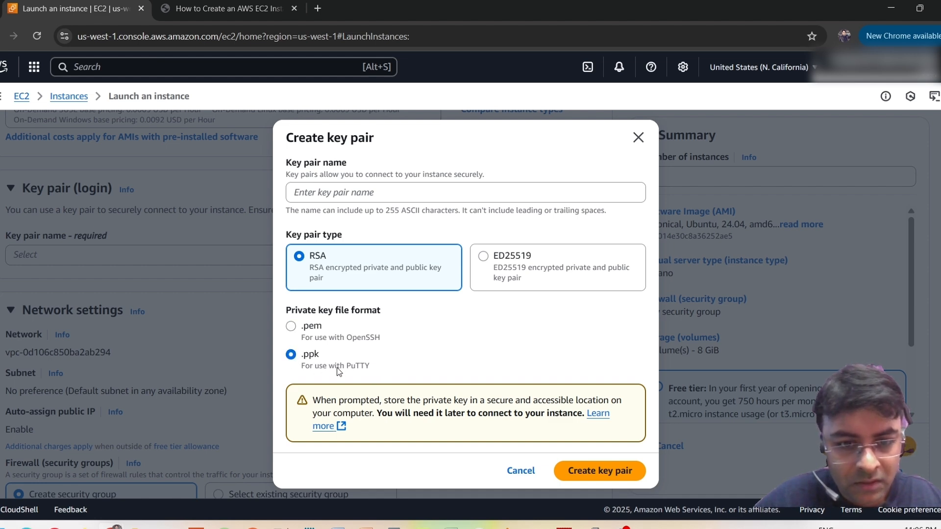
{"action": "left_click_drag", "start_coordinate": [347, 366], "coordinate": [376, 369]}
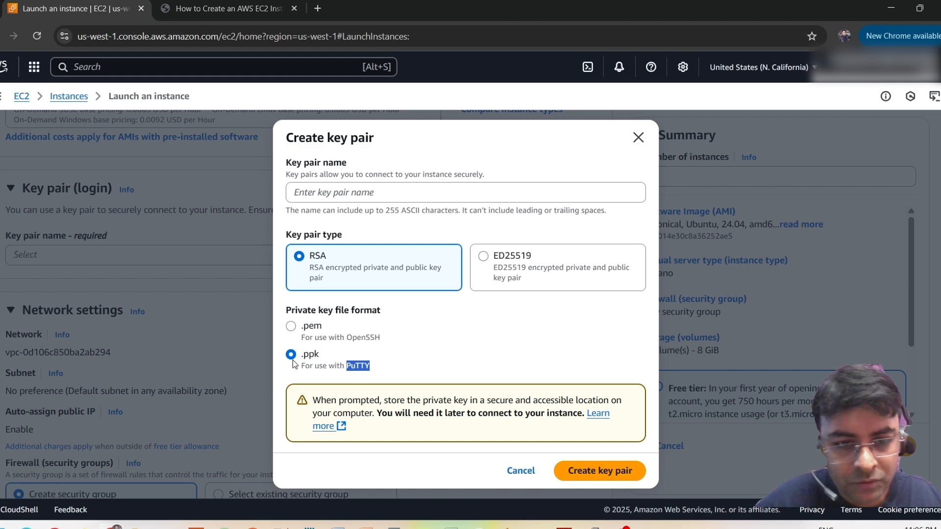
{"action": "left_click", "coordinate": [353, 192]}
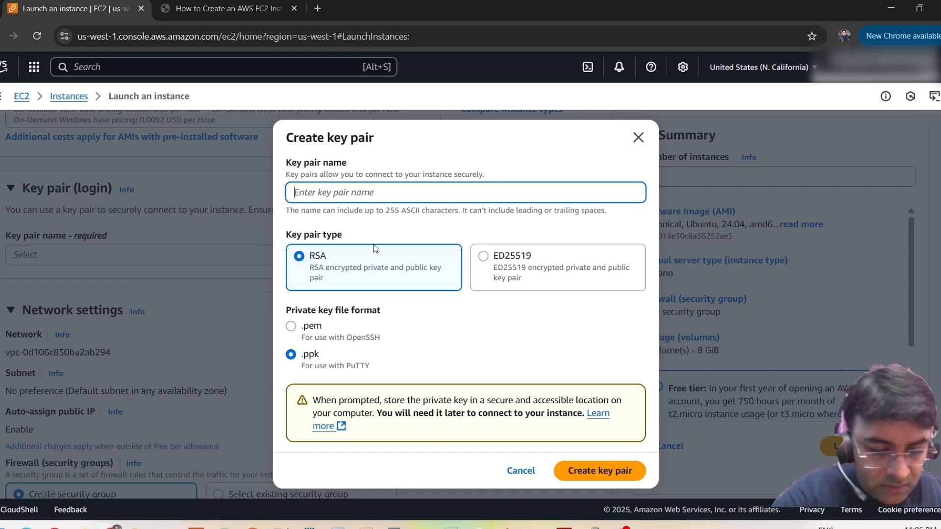
{"action": "type", "text": "testkey"}
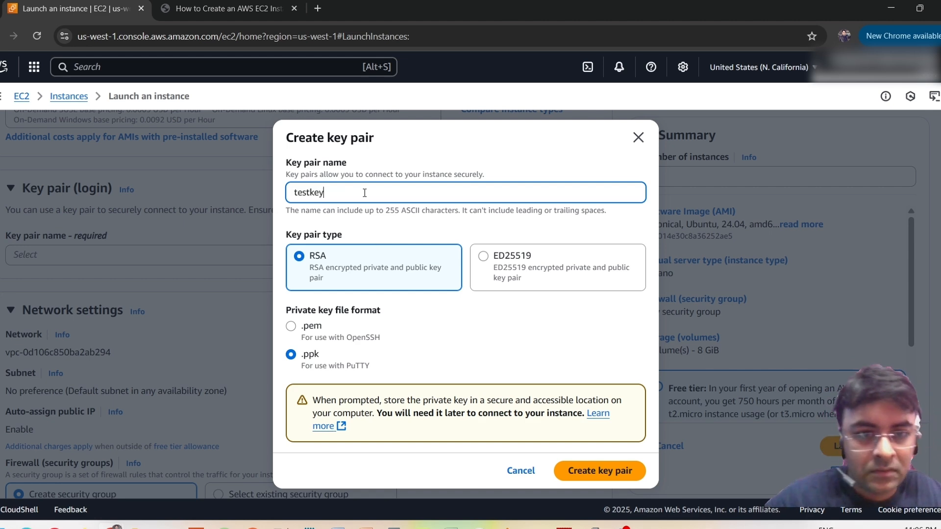
{"action": "type", "text": "pair"}
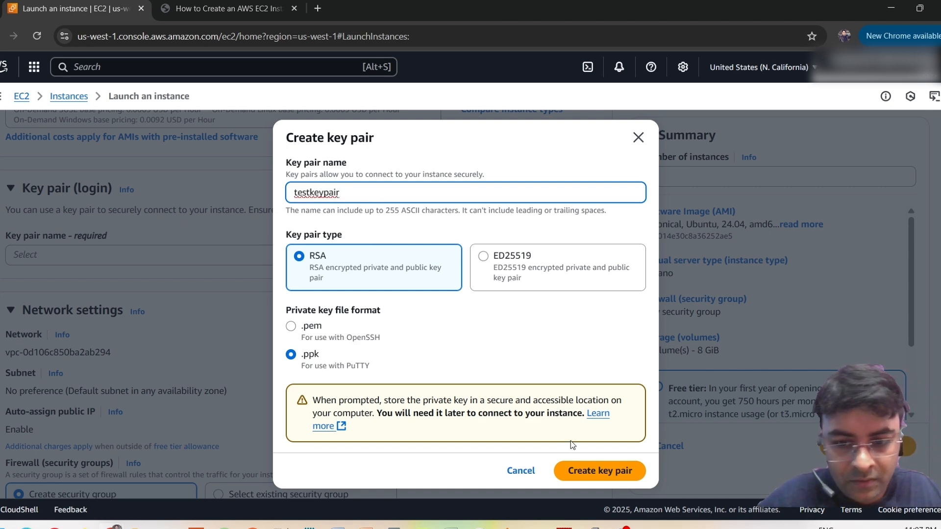
{"action": "left_click", "coordinate": [601, 479]}
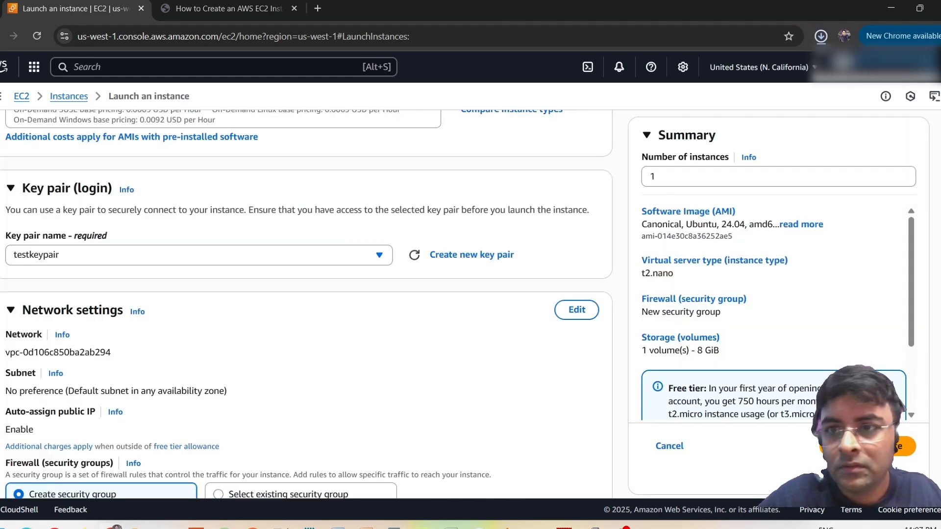
Step: Check the browser's recent downloads for the private key file testkeypair.ppk
{"action": "left_click", "coordinate": [820, 36]}
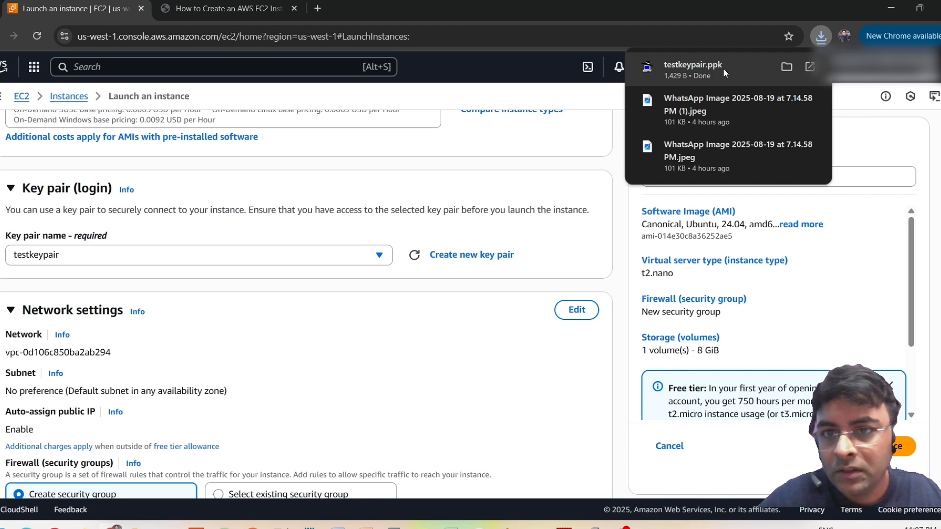
{"action": "left_click", "coordinate": [78, 296]}
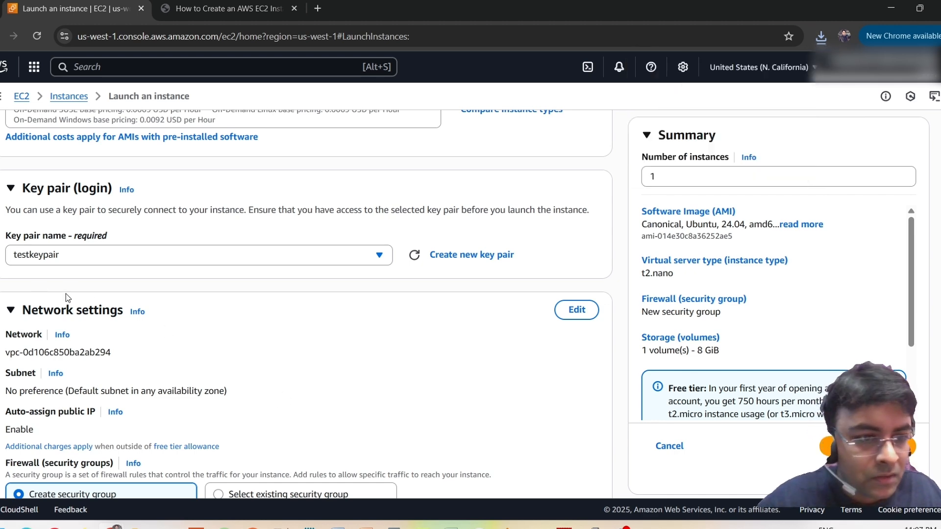
{"action": "scroll", "coordinate": [133, 340], "scroll_direction": "down", "scroll_amount": 4}
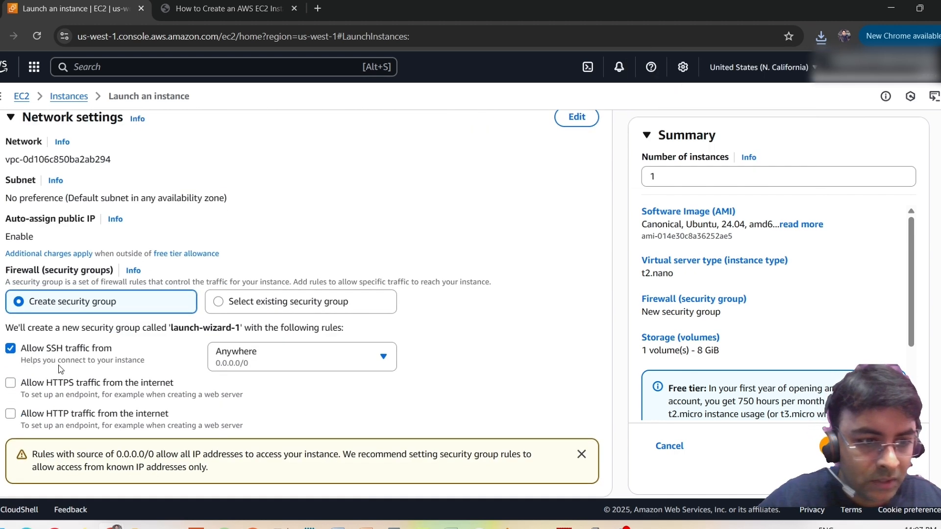
{"action": "scroll", "coordinate": [98, 206], "scroll_direction": "up", "scroll_amount": 4}
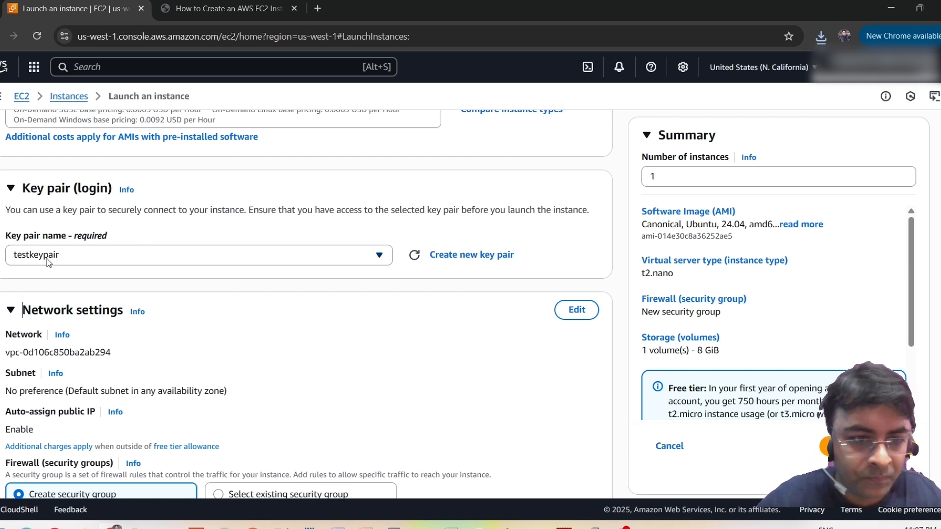
{"action": "scroll", "coordinate": [47, 259], "scroll_direction": "down", "scroll_amount": 1}
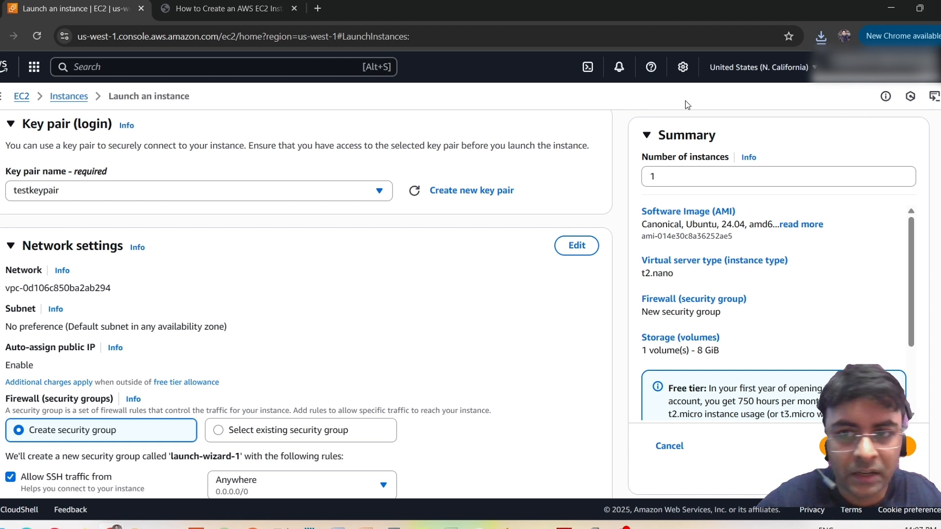
{"action": "left_click", "coordinate": [821, 36]}
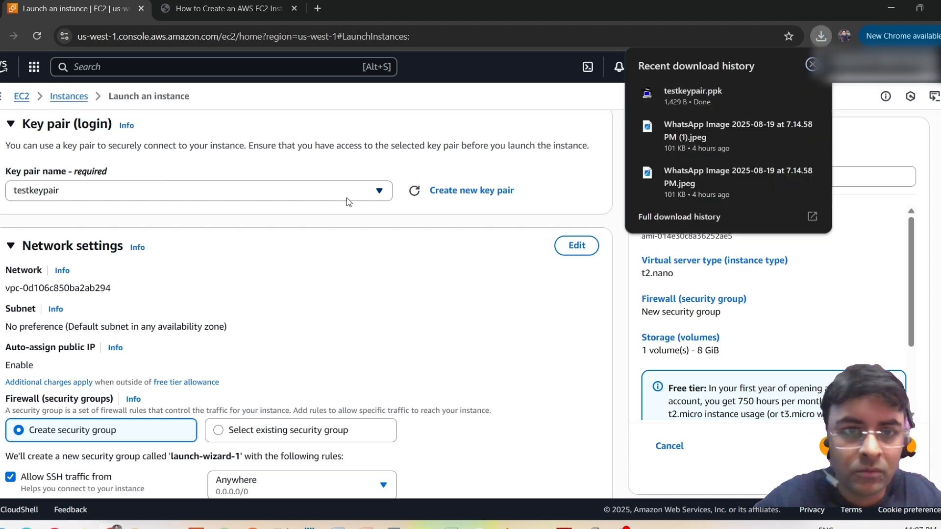
{"action": "left_click", "coordinate": [2, 235]}
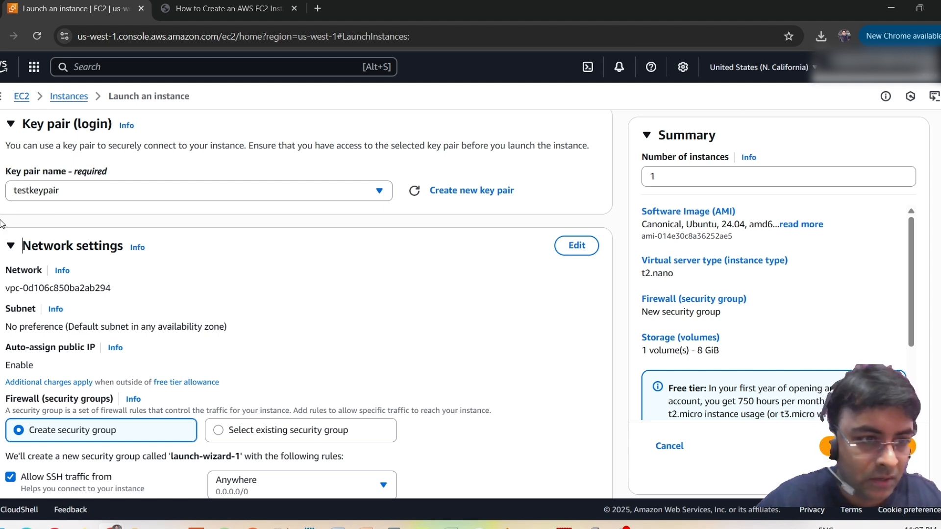
Step: Allow HTTPS and HTTP traffic from the internet in the new security group's firewall rules
{"action": "scroll", "coordinate": [2, 218], "scroll_direction": "down", "scroll_amount": 2}
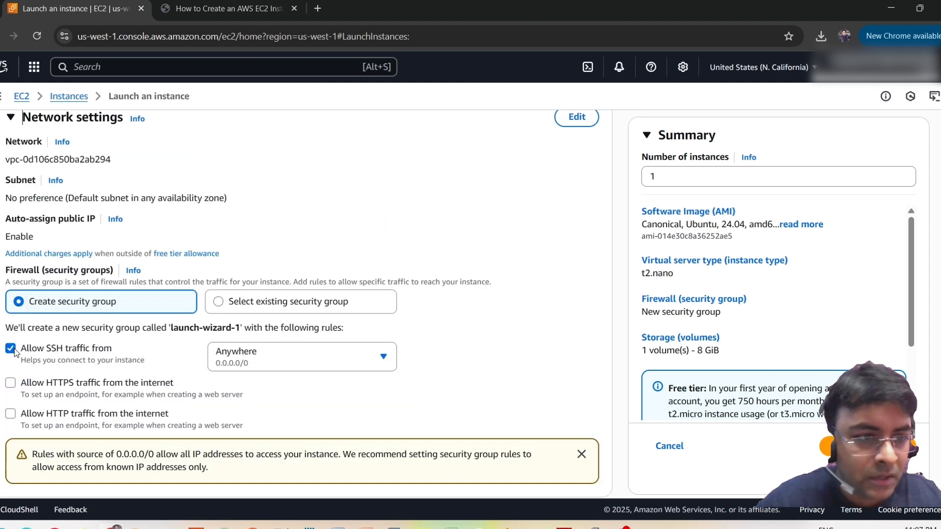
{"action": "scroll", "coordinate": [25, 355], "scroll_direction": "up", "scroll_amount": 1}
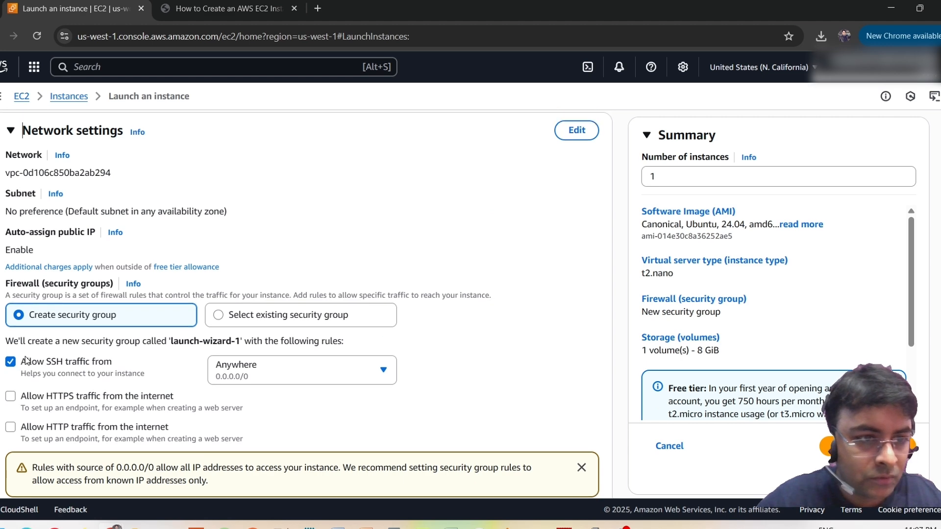
{"action": "scroll", "coordinate": [28, 359], "scroll_direction": "up", "scroll_amount": 1}
{"action": "scroll", "coordinate": [32, 350], "scroll_direction": "down", "scroll_amount": 1}
{"action": "scroll", "coordinate": [44, 349], "scroll_direction": "down", "scroll_amount": 1}
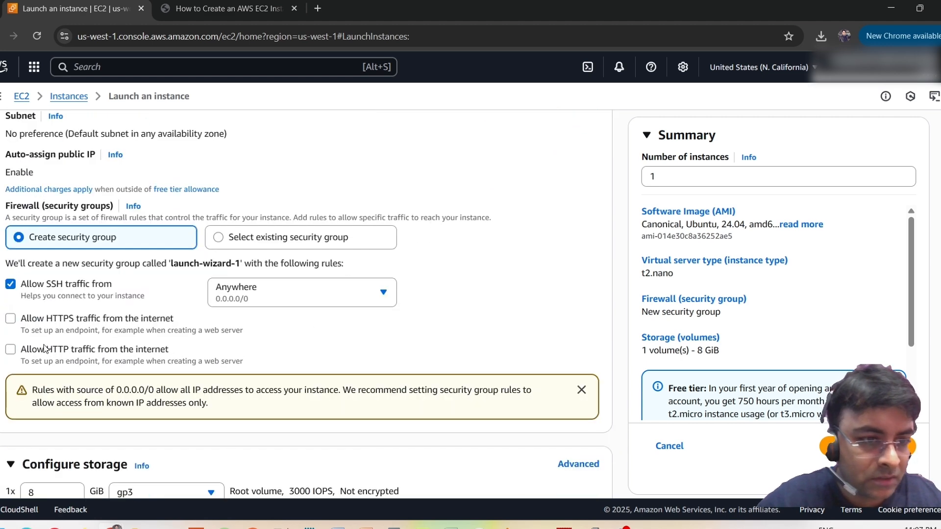
{"action": "left_click", "coordinate": [11, 319]}
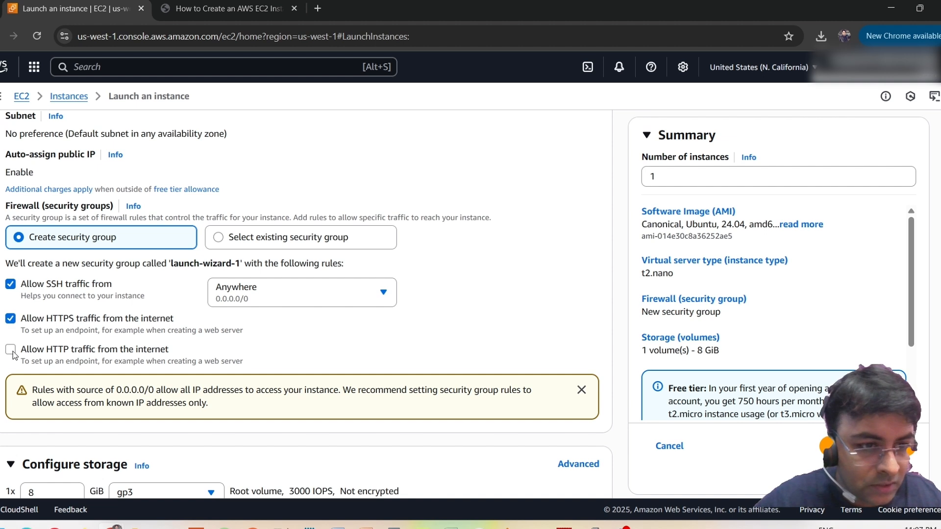
{"action": "left_click", "coordinate": [11, 350]}
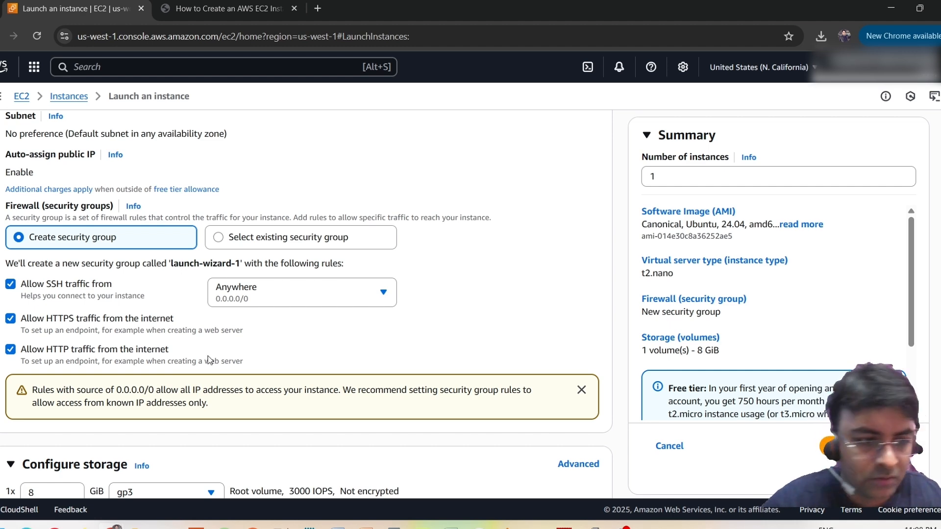
Step: Look through the instance's advanced details options and collapse the section again
{"action": "scroll", "coordinate": [144, 332], "scroll_direction": "down", "scroll_amount": 1}
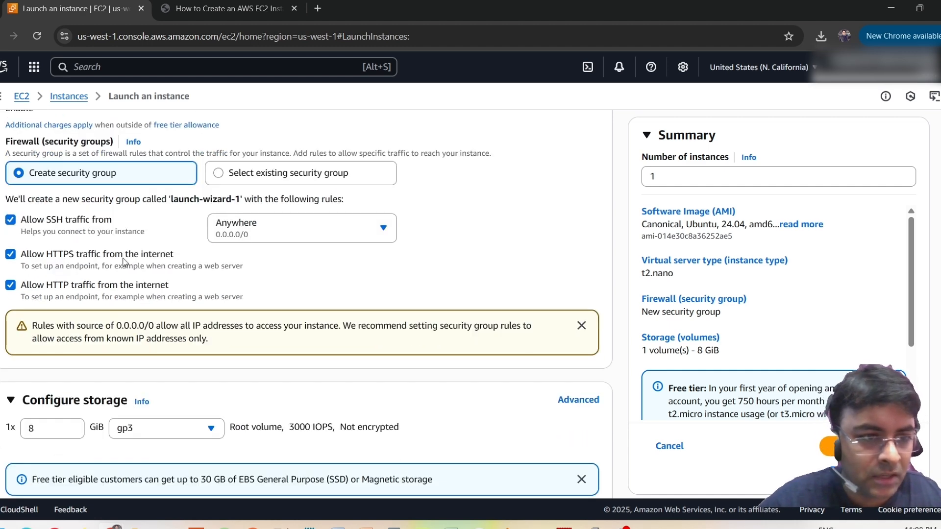
{"action": "scroll", "coordinate": [365, 277], "scroll_direction": "down", "scroll_amount": 4}
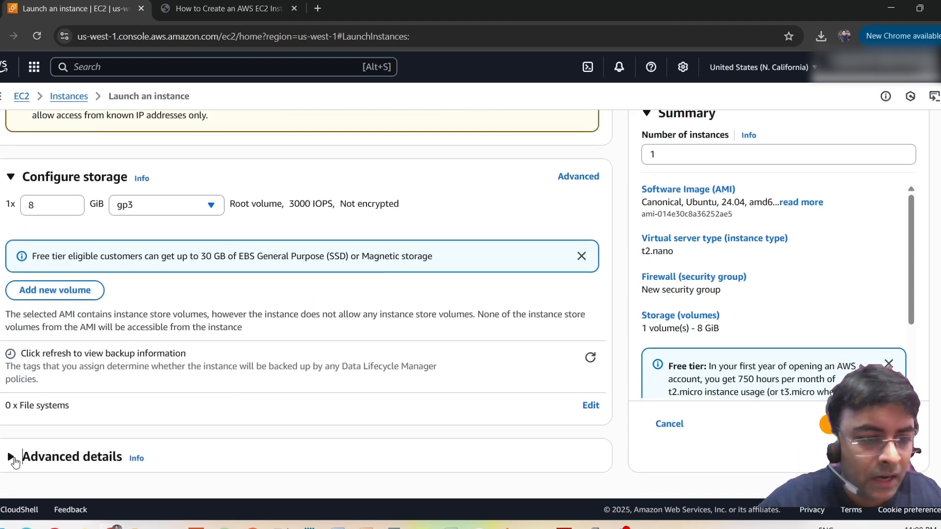
{"action": "left_click", "coordinate": [11, 462]}
{"action": "scroll", "coordinate": [326, 407], "scroll_direction": "down", "scroll_amount": 4}
{"action": "scroll", "coordinate": [322, 401], "scroll_direction": "down", "scroll_amount": 5}
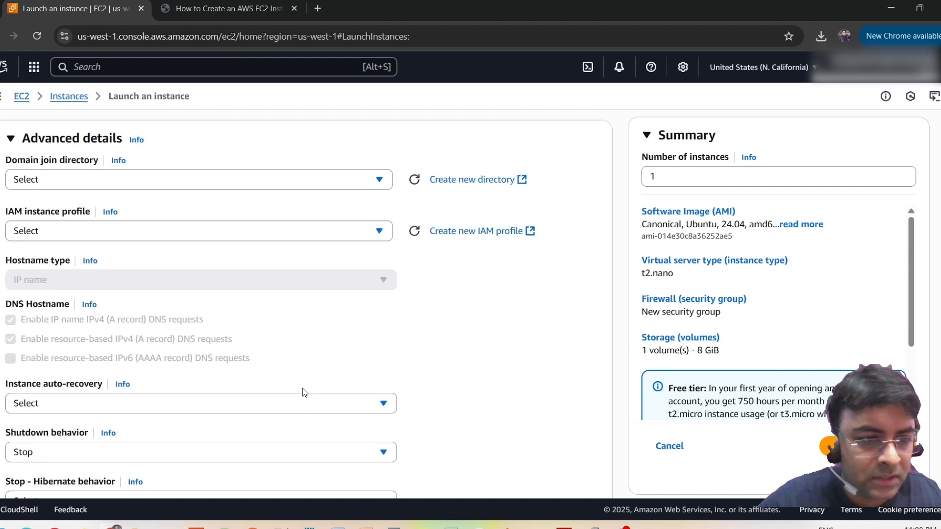
{"action": "scroll", "coordinate": [232, 349], "scroll_direction": "up", "scroll_amount": 6}
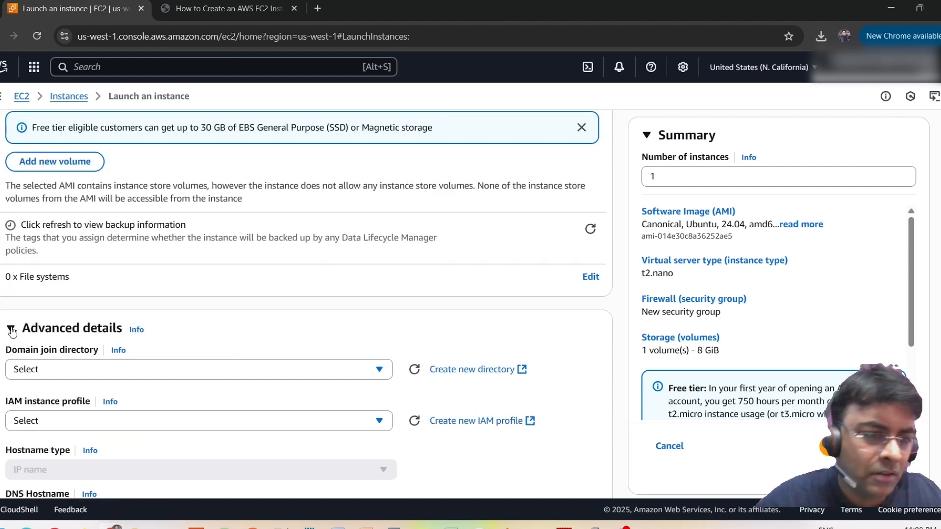
{"action": "scroll", "coordinate": [214, 340], "scroll_direction": "up", "scroll_amount": 3}
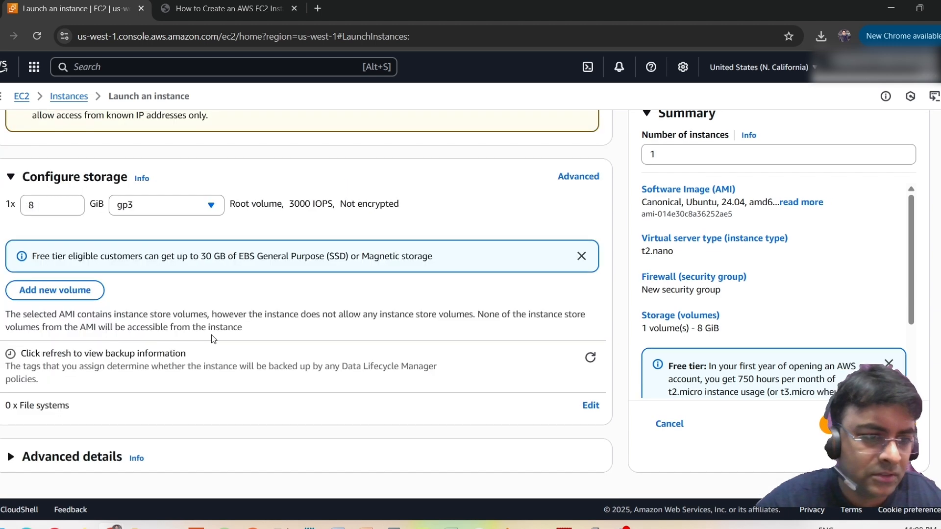
Step: Review the storage configuration and set the gp3 root volume's size to 20 GiB
{"action": "scroll", "coordinate": [213, 340], "scroll_direction": "up", "scroll_amount": 3}
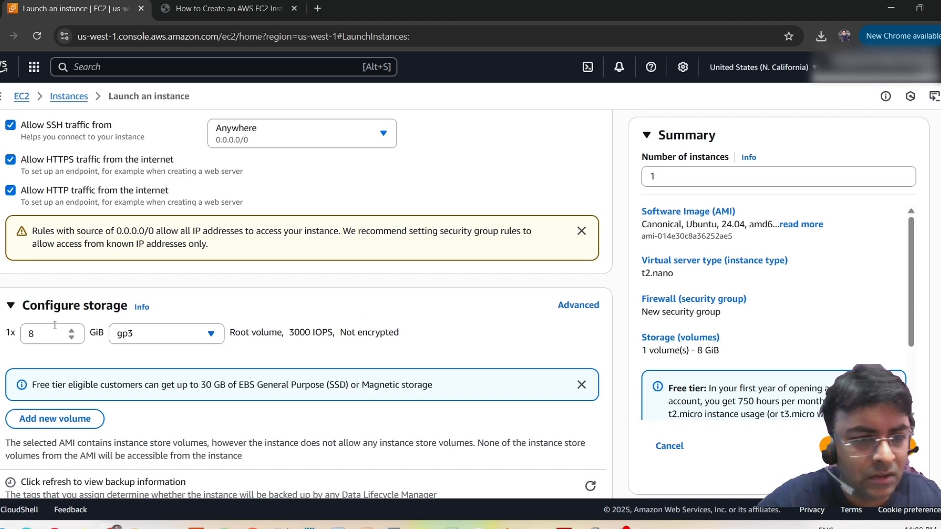
{"action": "scroll", "coordinate": [47, 336], "scroll_direction": "down", "scroll_amount": 3}
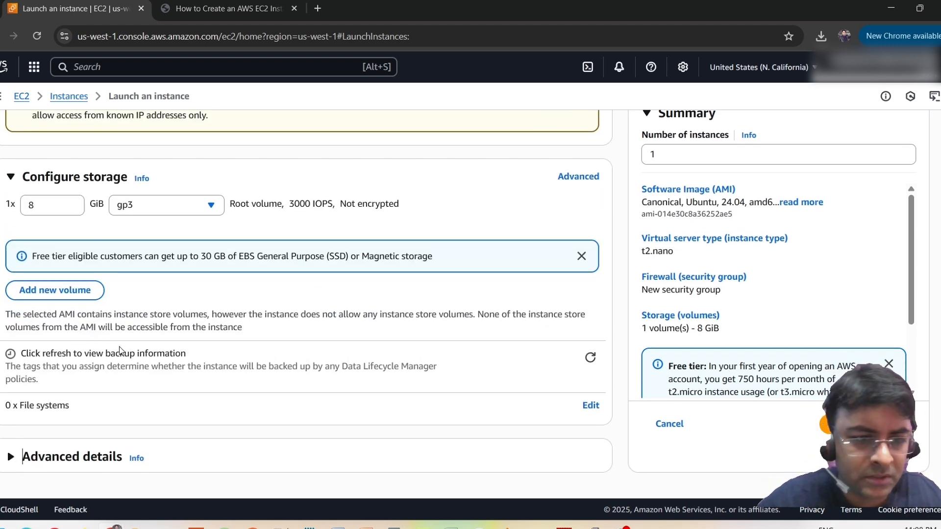
{"action": "scroll", "coordinate": [120, 349], "scroll_direction": "up", "scroll_amount": 2}
{"action": "scroll", "coordinate": [98, 353], "scroll_direction": "down", "scroll_amount": 2}
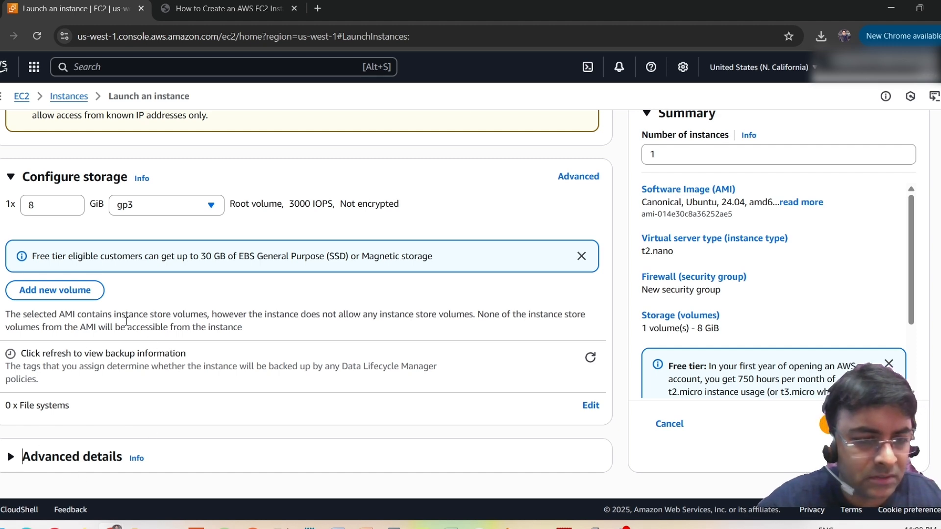
{"action": "scroll", "coordinate": [126, 322], "scroll_direction": "up", "scroll_amount": 1}
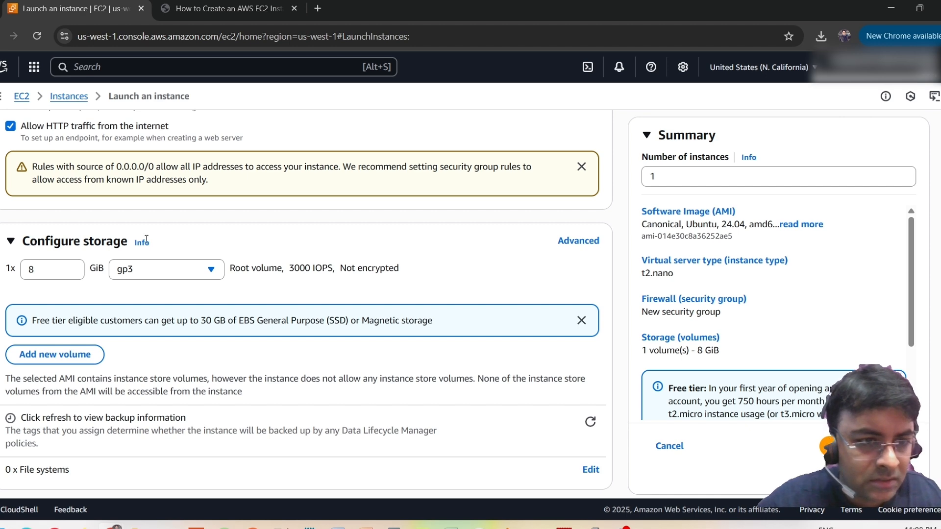
{"action": "double_click", "coordinate": [46, 273]}
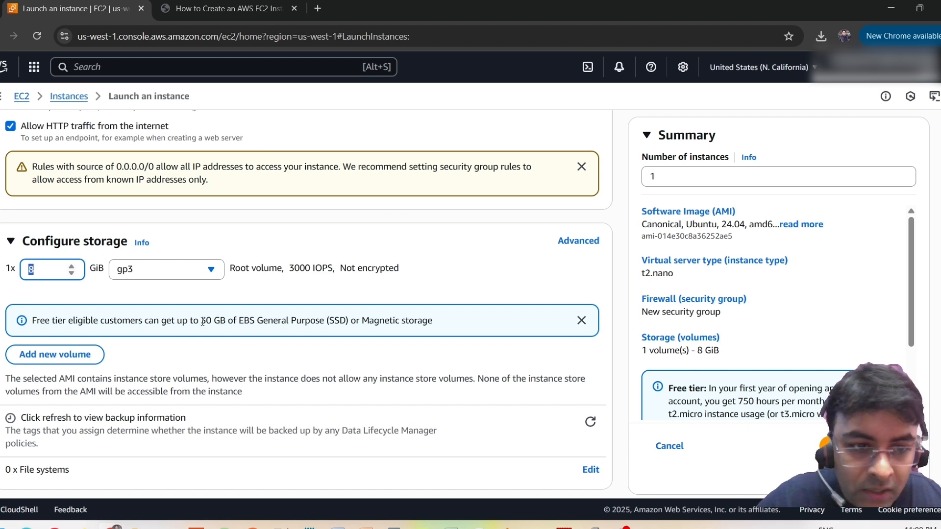
{"action": "left_click_drag", "start_coordinate": [201, 321], "coordinate": [212, 321]}
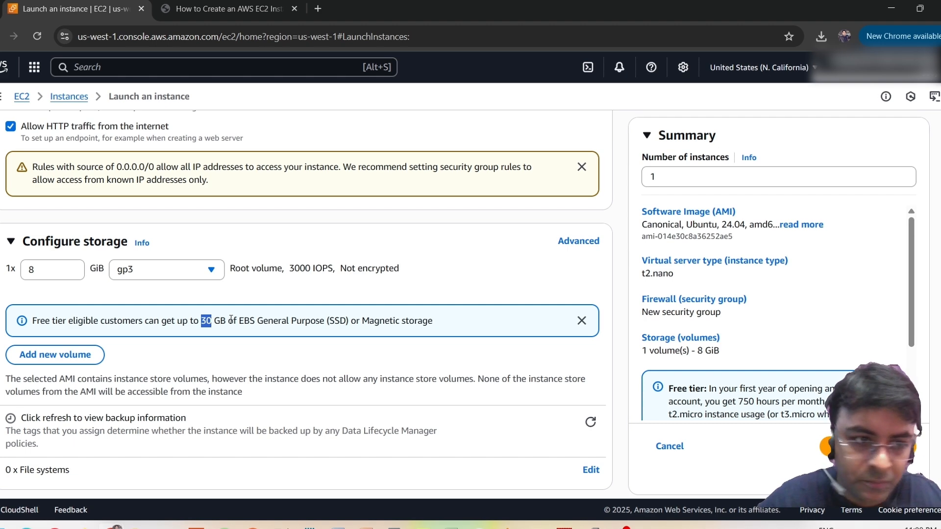
{"action": "left_click_drag", "start_coordinate": [29, 268], "coordinate": [168, 356]}
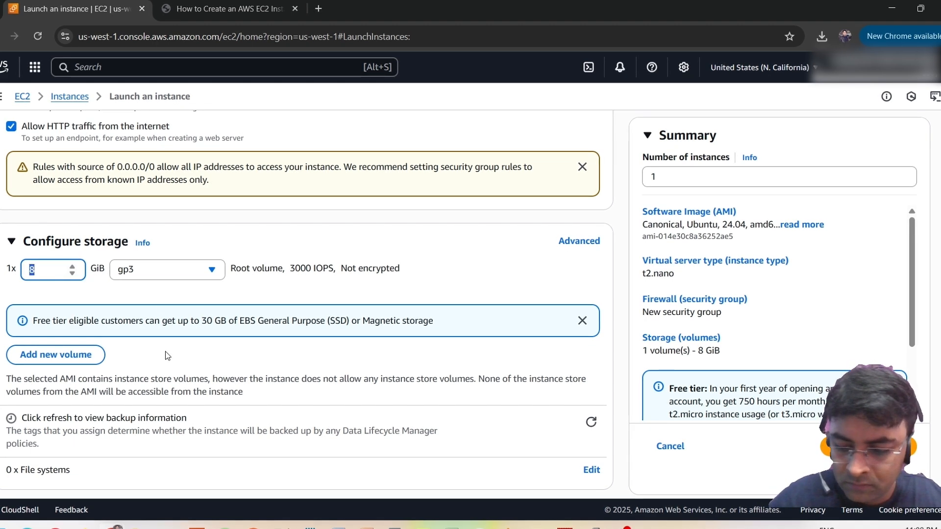
{"action": "type", "text": "20"}
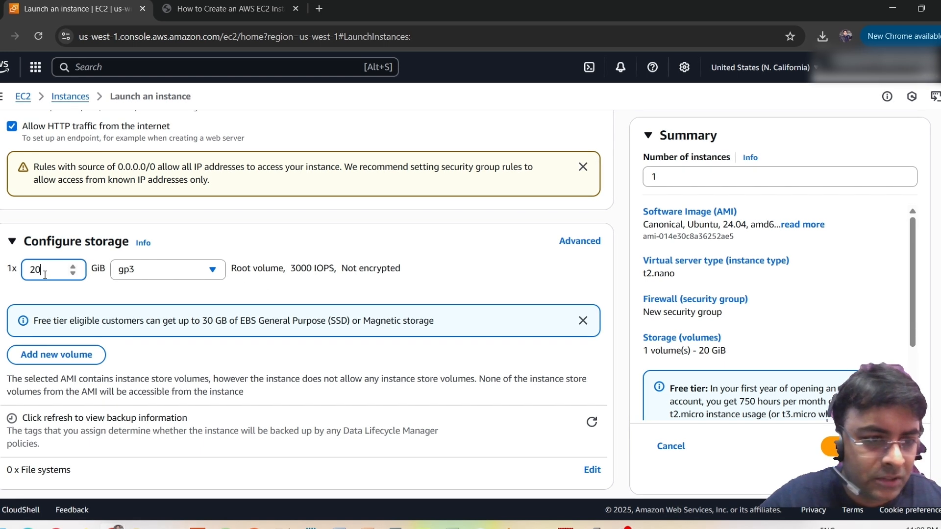
{"action": "left_click_drag", "start_coordinate": [35, 270], "coordinate": [20, 270]}
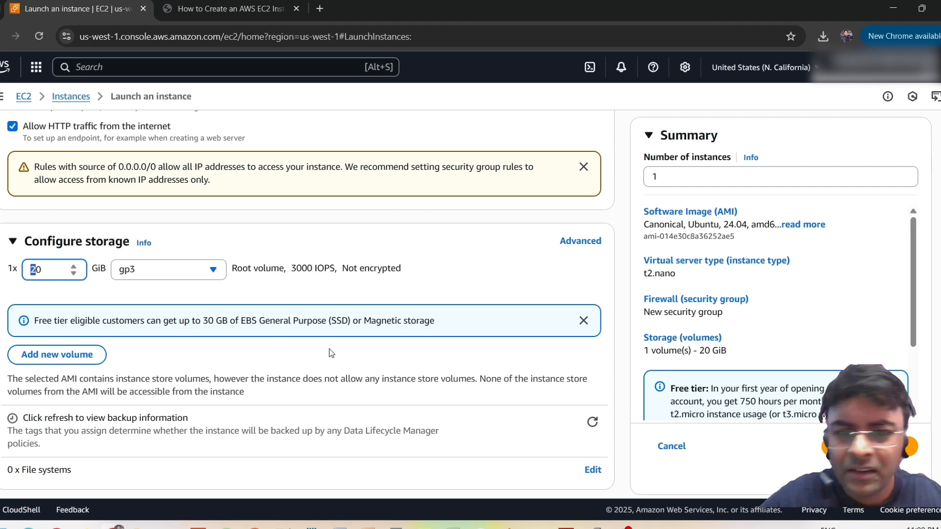
Step: Review the remaining settings and the launch summary, and launch the instance
{"action": "scroll", "coordinate": [328, 353], "scroll_direction": "up", "scroll_amount": 1}
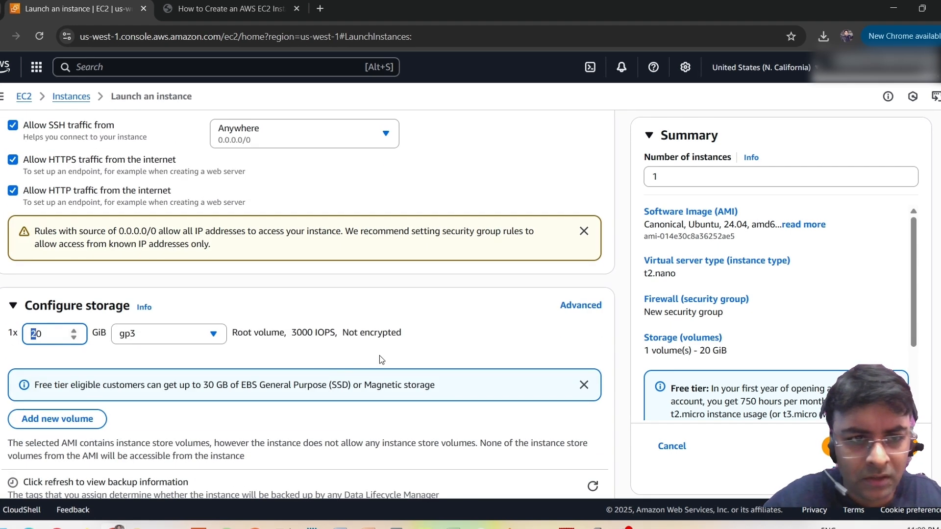
{"action": "scroll", "coordinate": [377, 356], "scroll_direction": "down", "scroll_amount": 2}
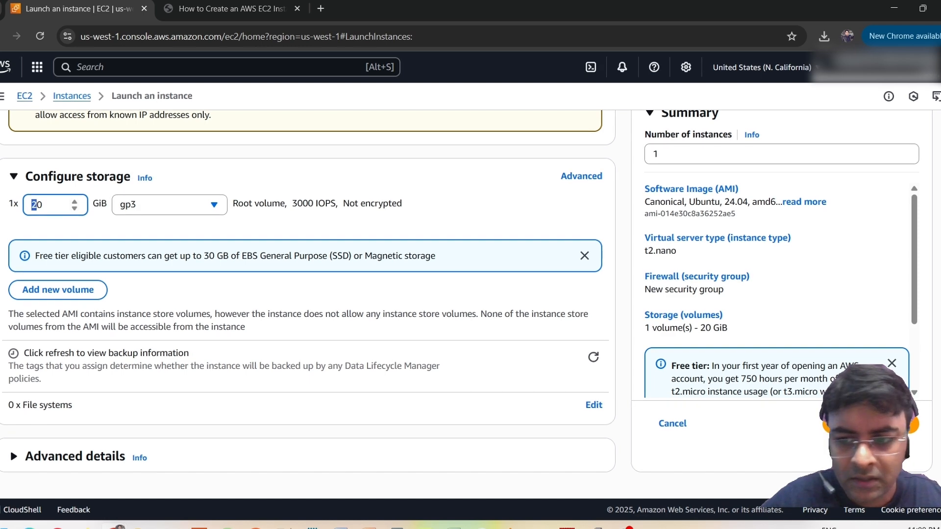
{"action": "scroll", "coordinate": [777, 274], "scroll_direction": "down", "scroll_amount": 2}
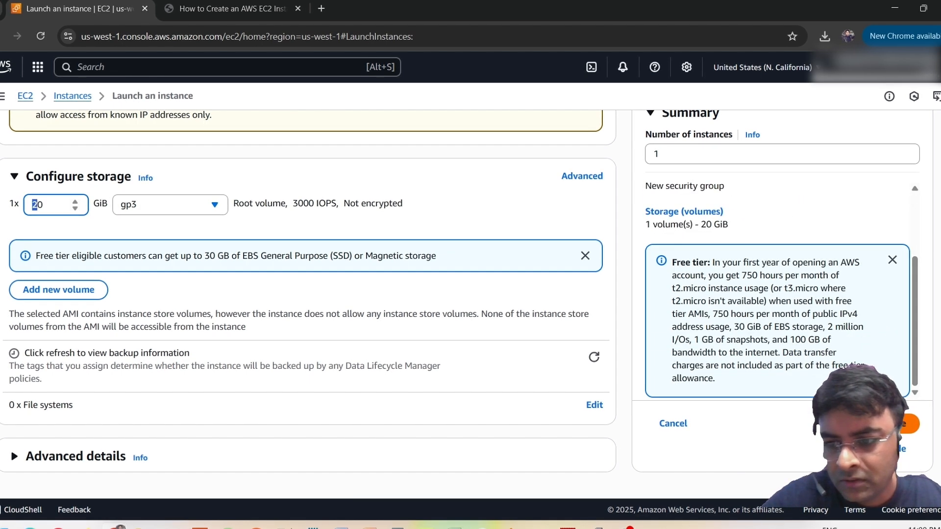
{"action": "left_click", "coordinate": [871, 424]}
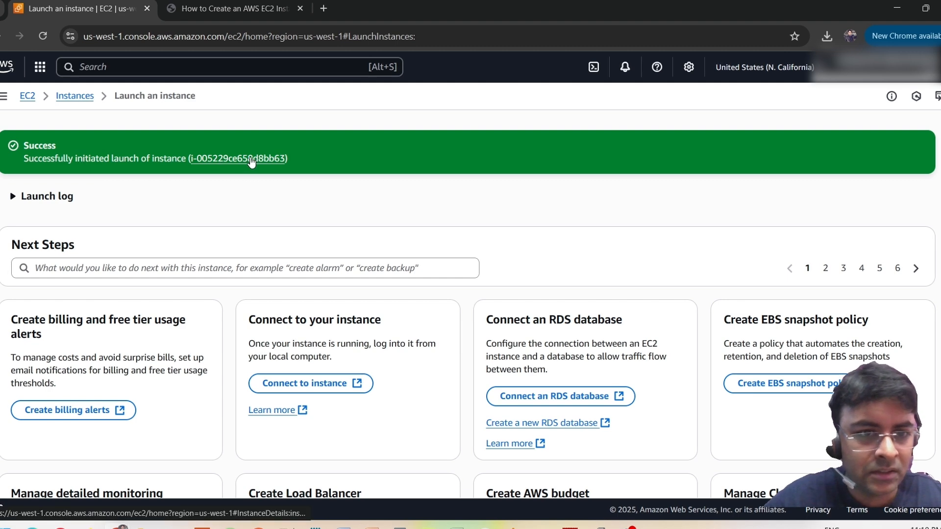
Step: Open the newly launched instance's details page and check its public IPv4 address
{"action": "left_click", "coordinate": [251, 160]}
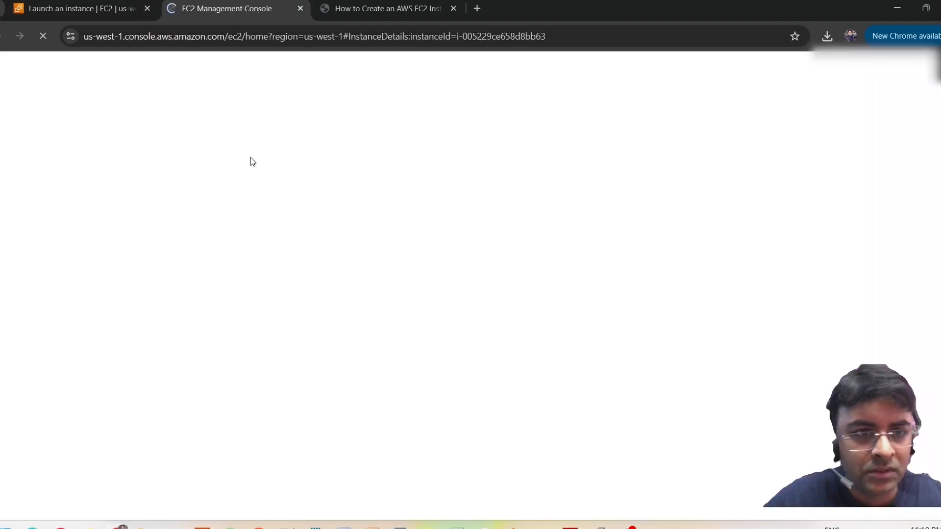
{"action": "left_click", "coordinate": [129, 6]}
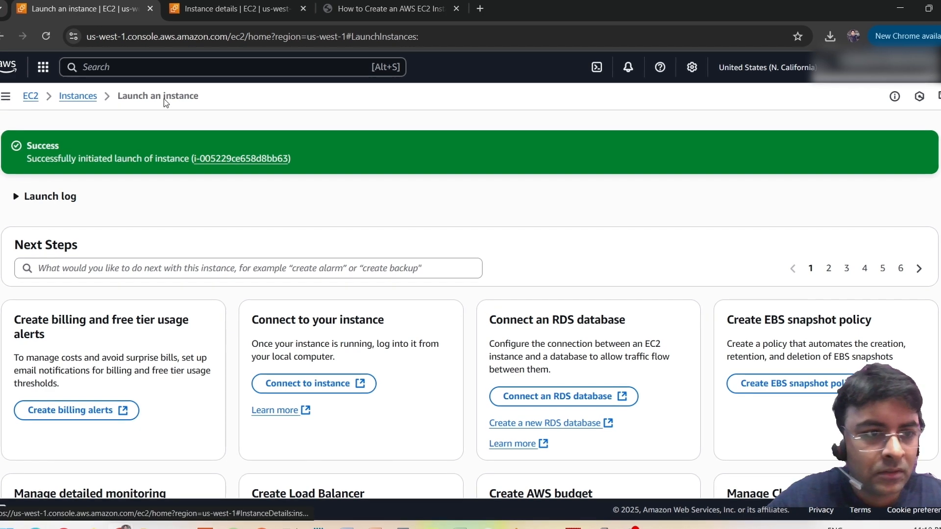
{"action": "left_click", "coordinate": [230, 9]}
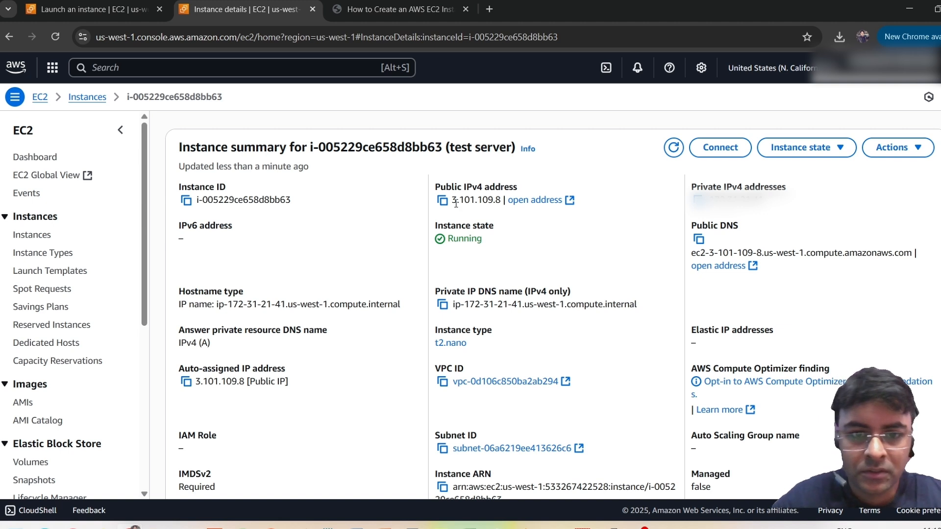
{"action": "left_click_drag", "start_coordinate": [452, 201], "coordinate": [503, 201]}
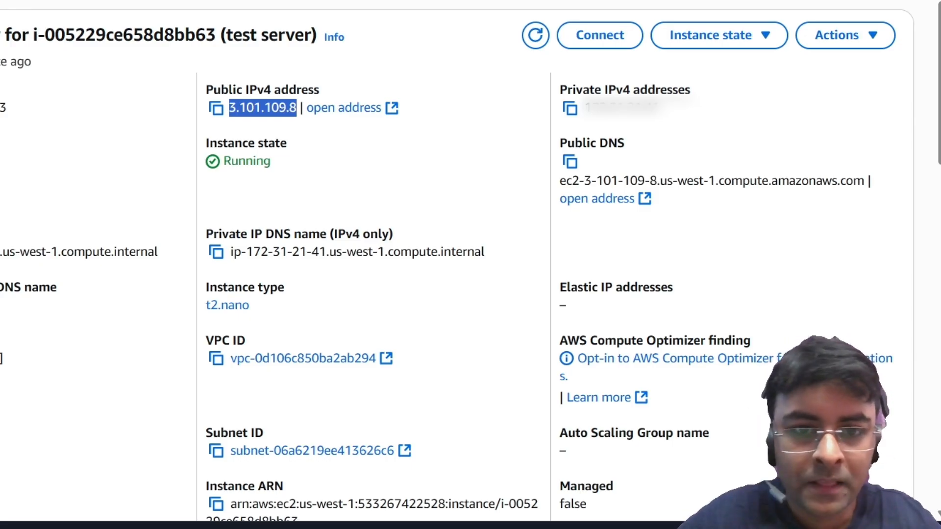
{"action": "left_click", "coordinate": [231, 108]}
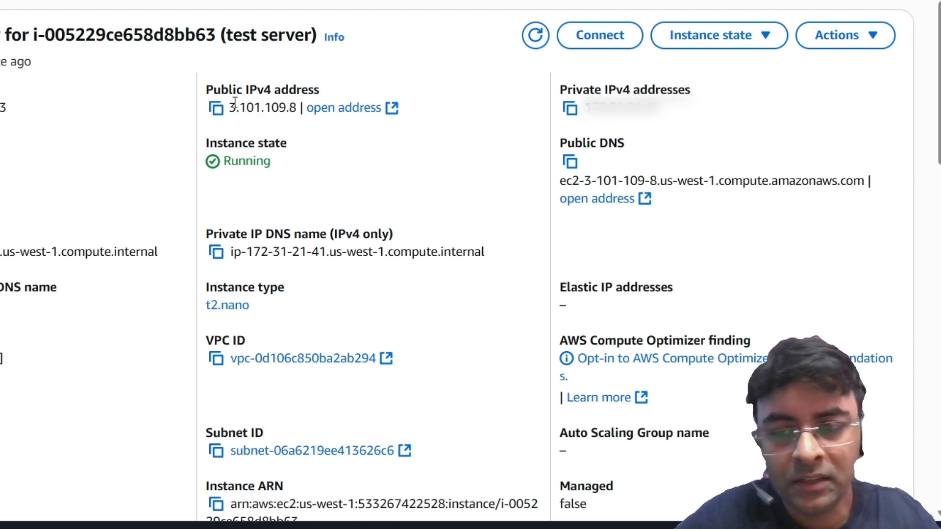